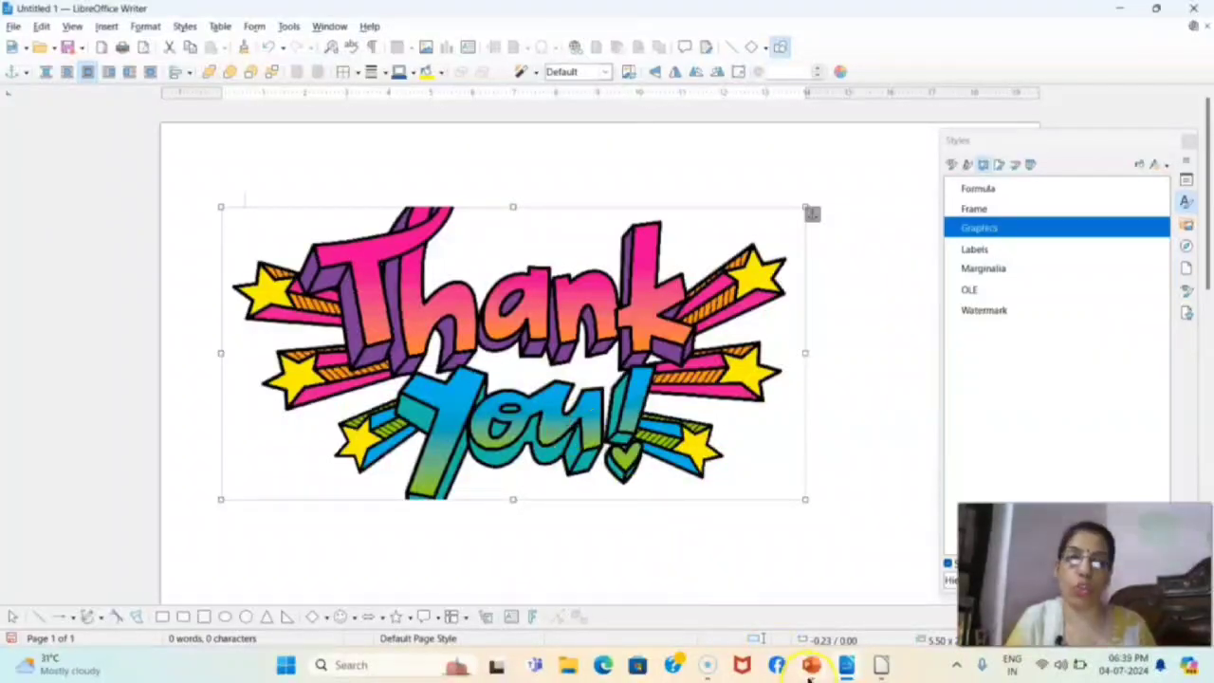
Switch to the PowerPoint presentation and show the slide on inserting an image using drag and drop full screen, ending the slide show after reading it
click(811, 664)
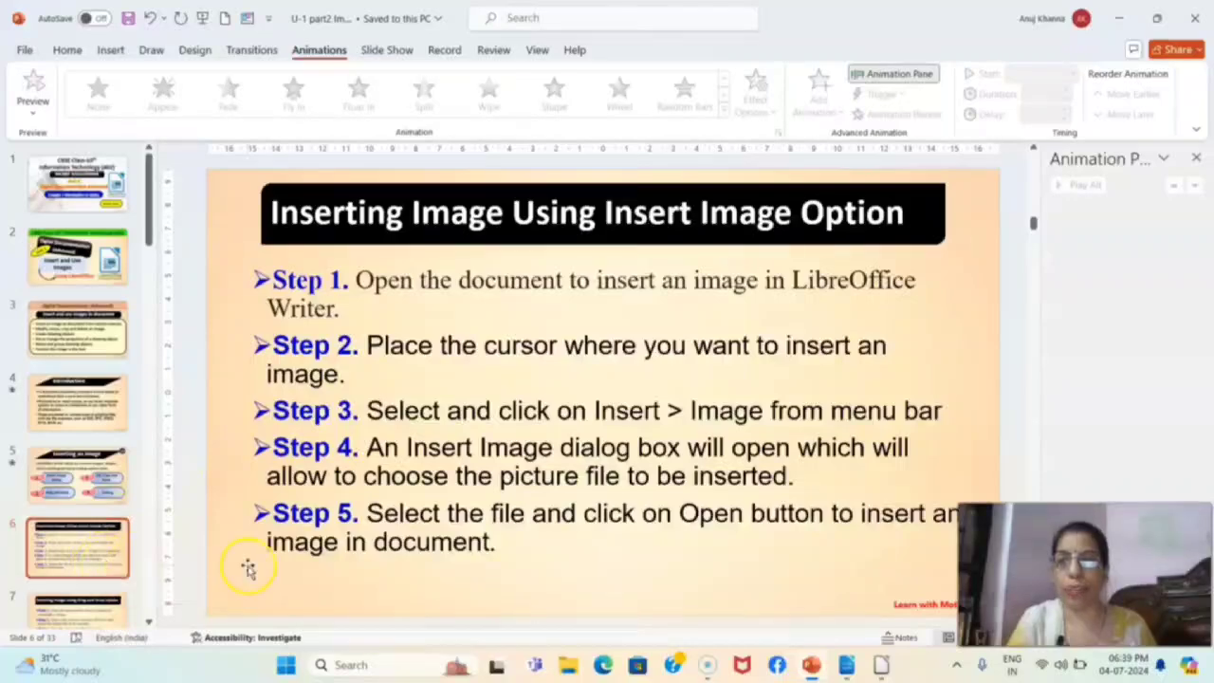
scroll(379, 503, down, 1)
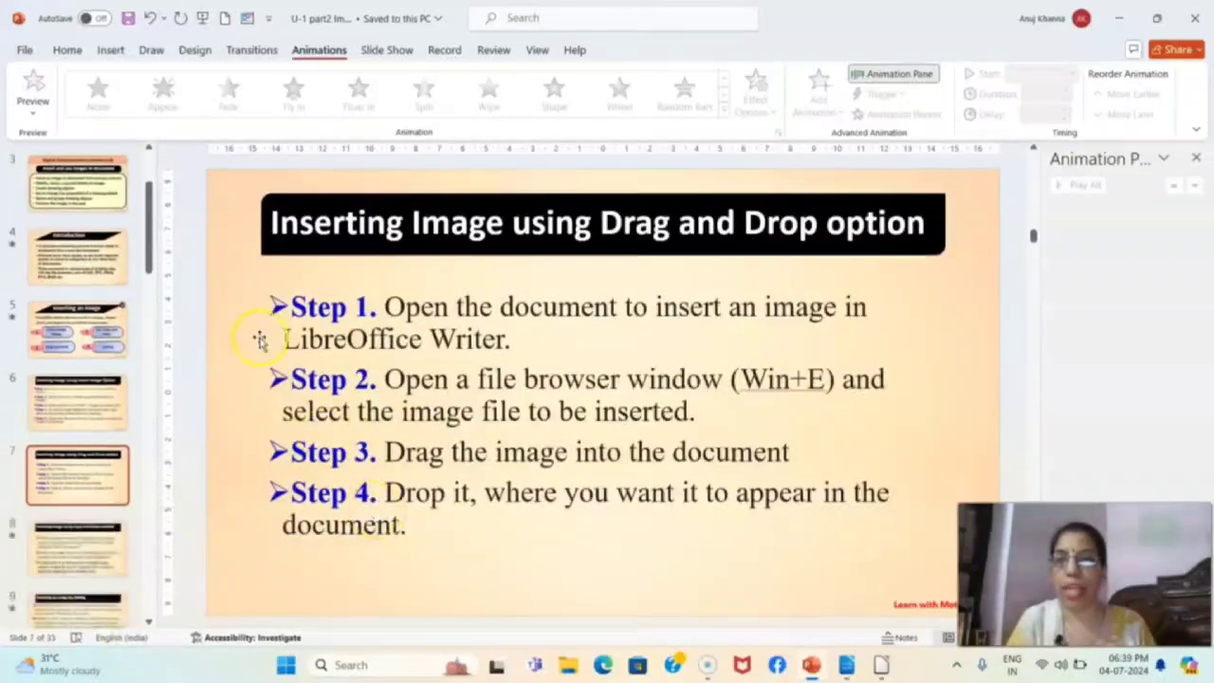
key(shift+F5)
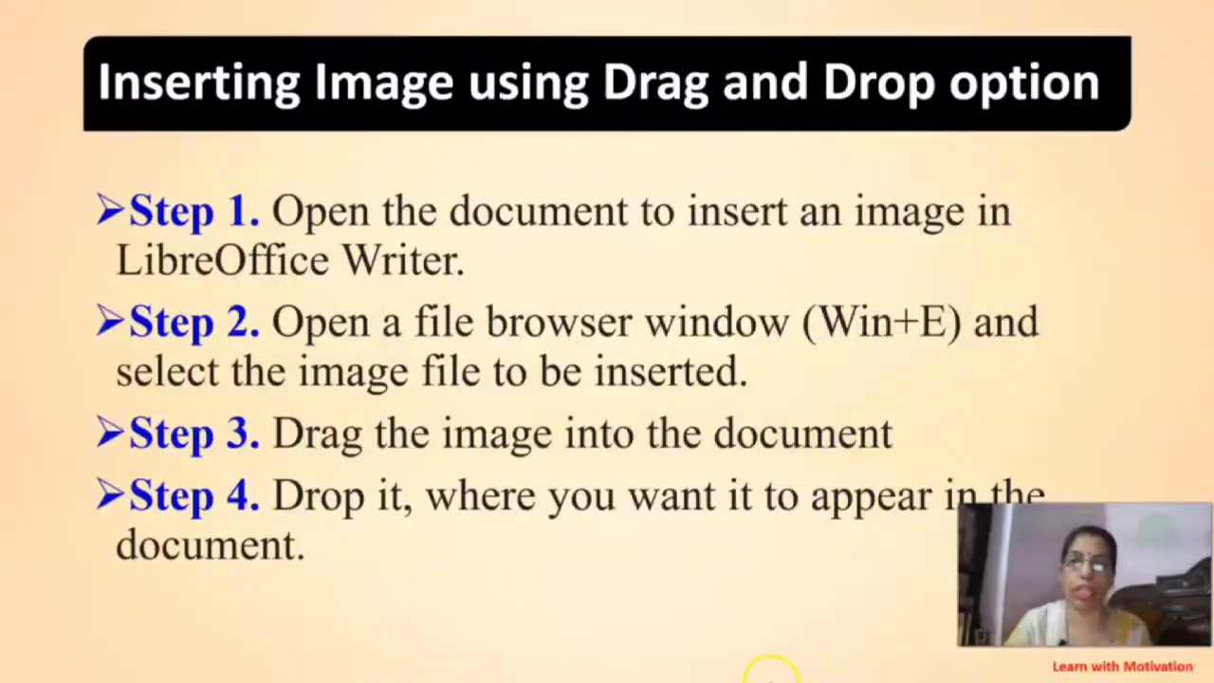
key(Escape)
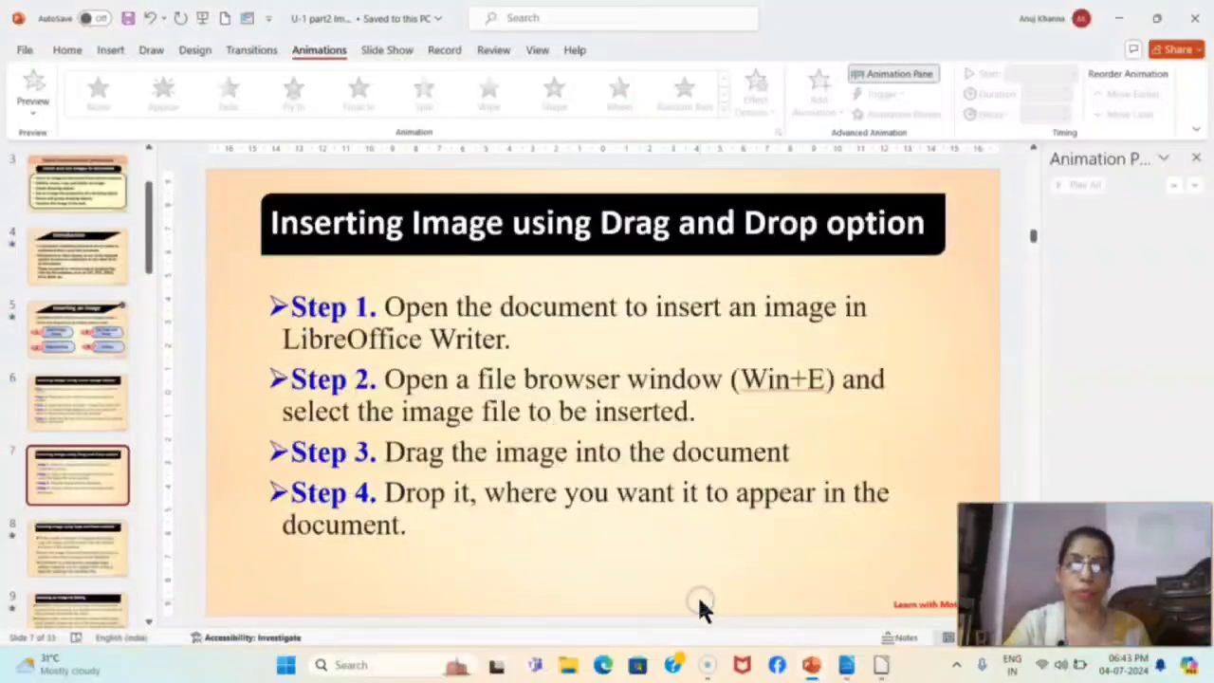
Switch back to the LibreOffice Writer document and restore its window, resizing and moving it to free the desktop area beside it
mouse_move(817, 669)
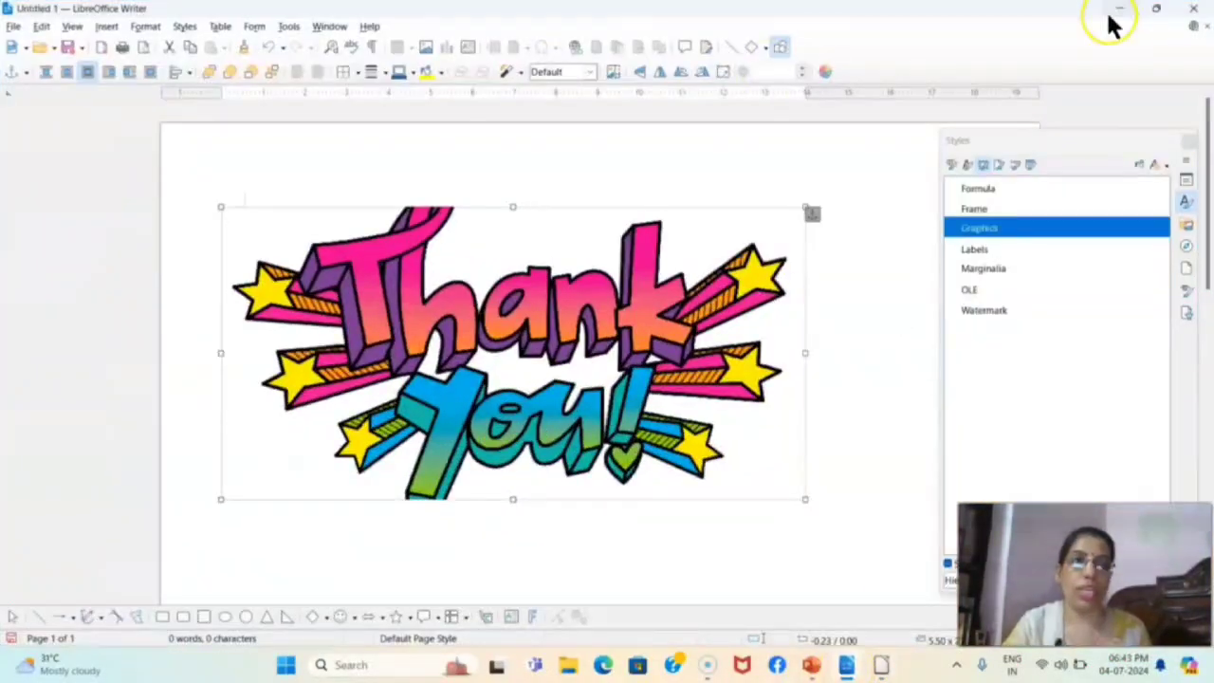
click(1156, 9)
drag(560, 36, 802, 32)
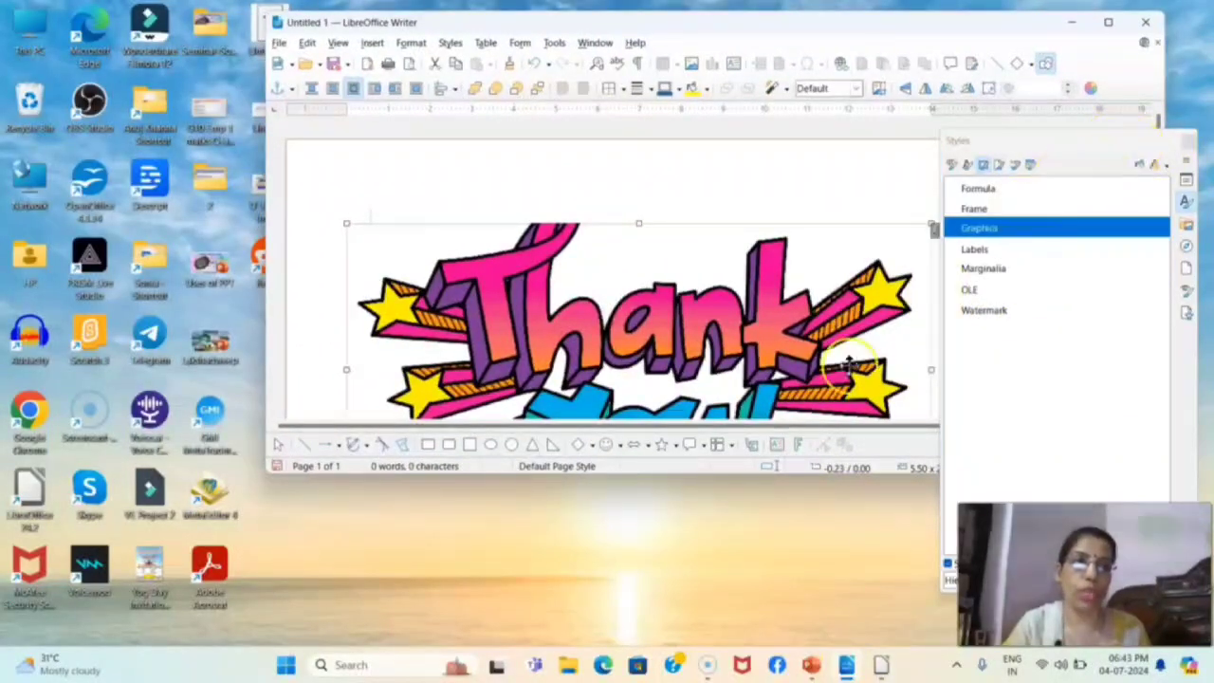
drag(687, 472, 685, 653)
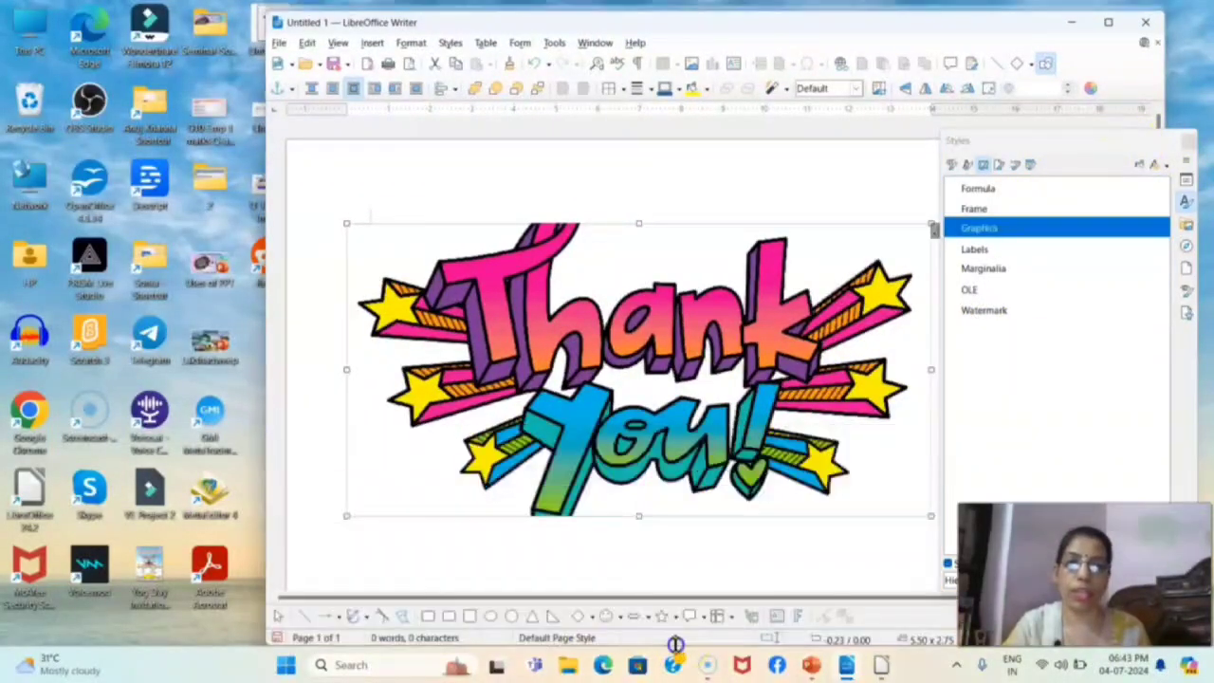
scroll(618, 374, down, 4)
scroll(431, 290, up, 4)
click(271, 417)
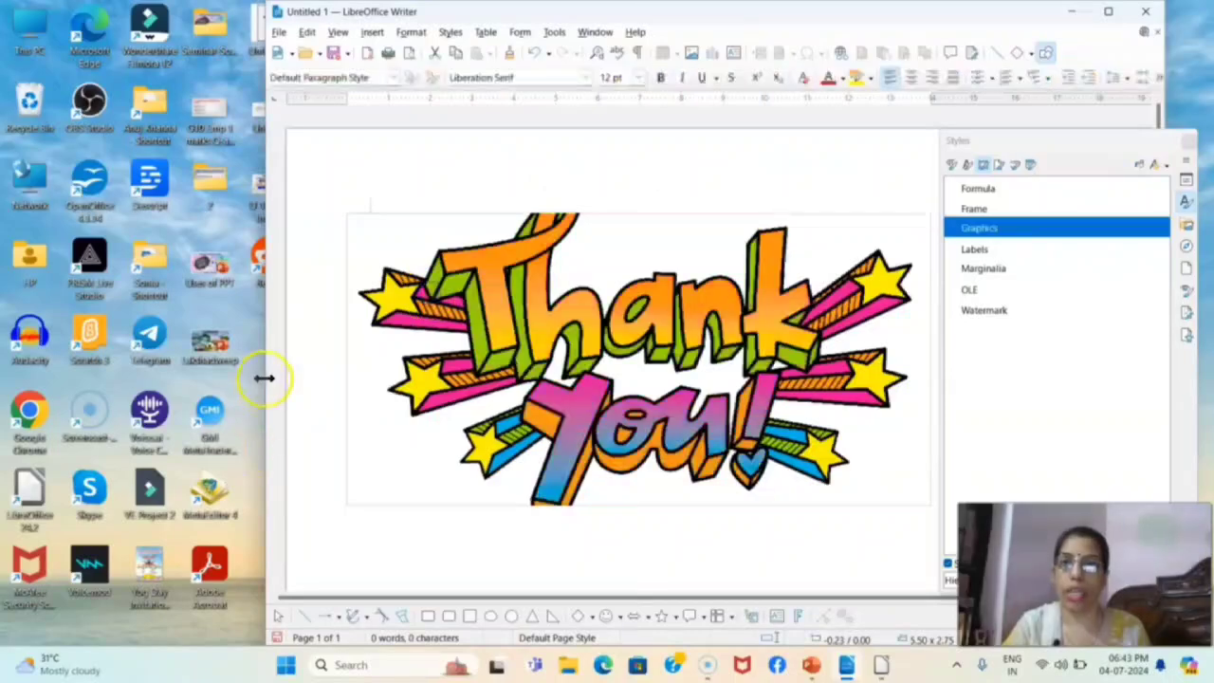
click(362, 544)
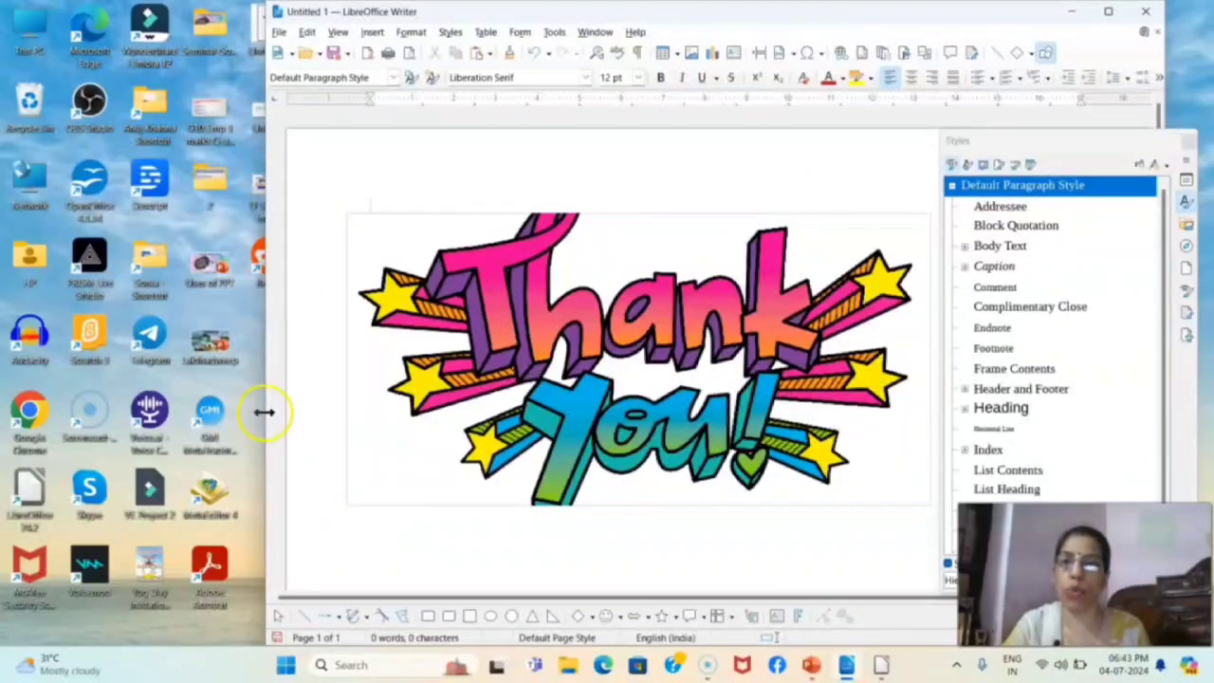
drag(266, 396, 447, 438)
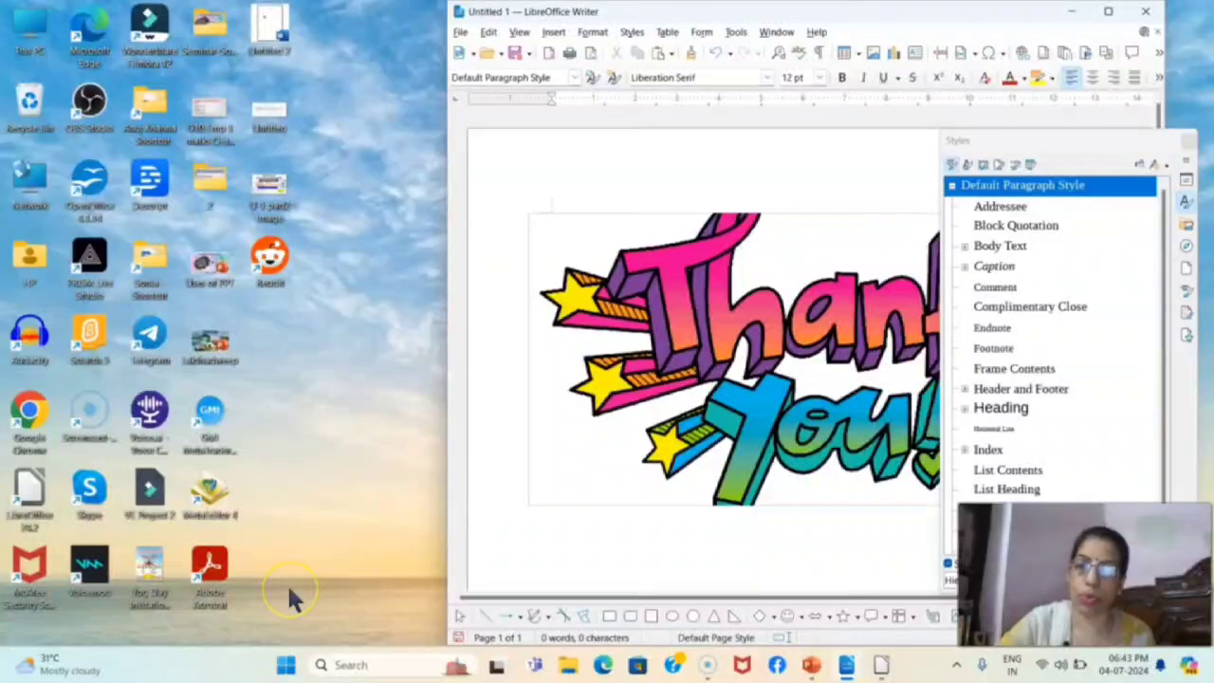
Open a file browser window on the Downloads folder and drop the Lakshadweep-Islands-with-Cochin (1) picture into the document
key(super+e)
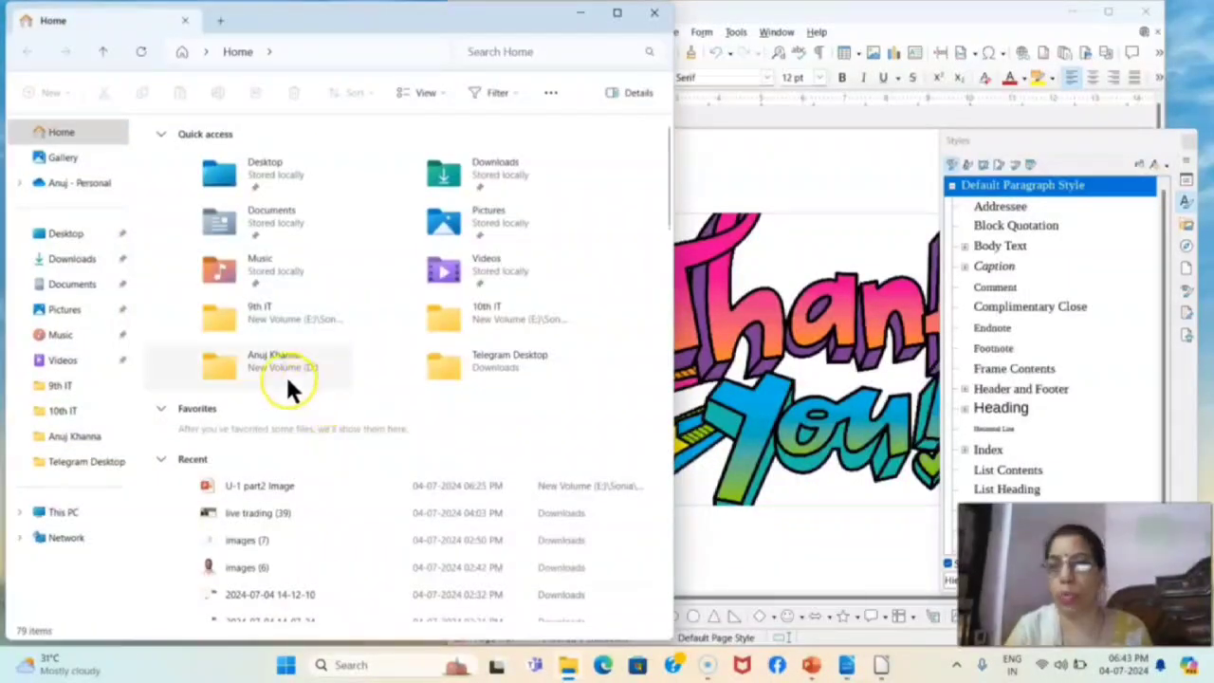
click(64, 311)
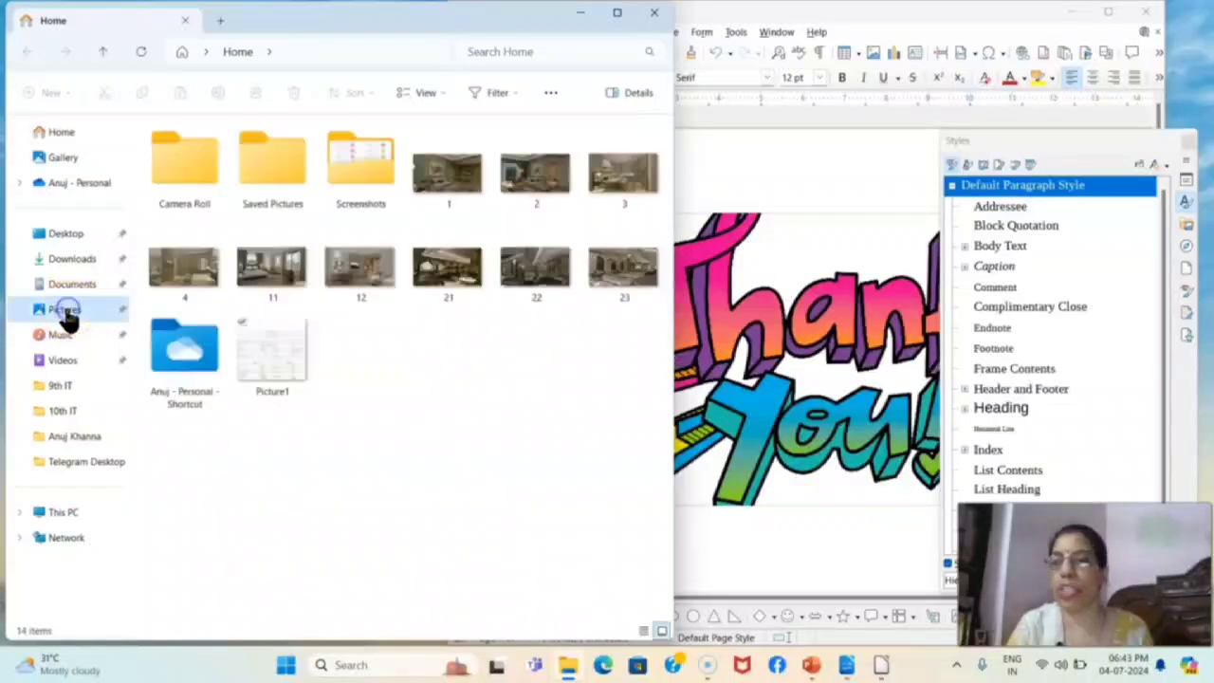
click(72, 264)
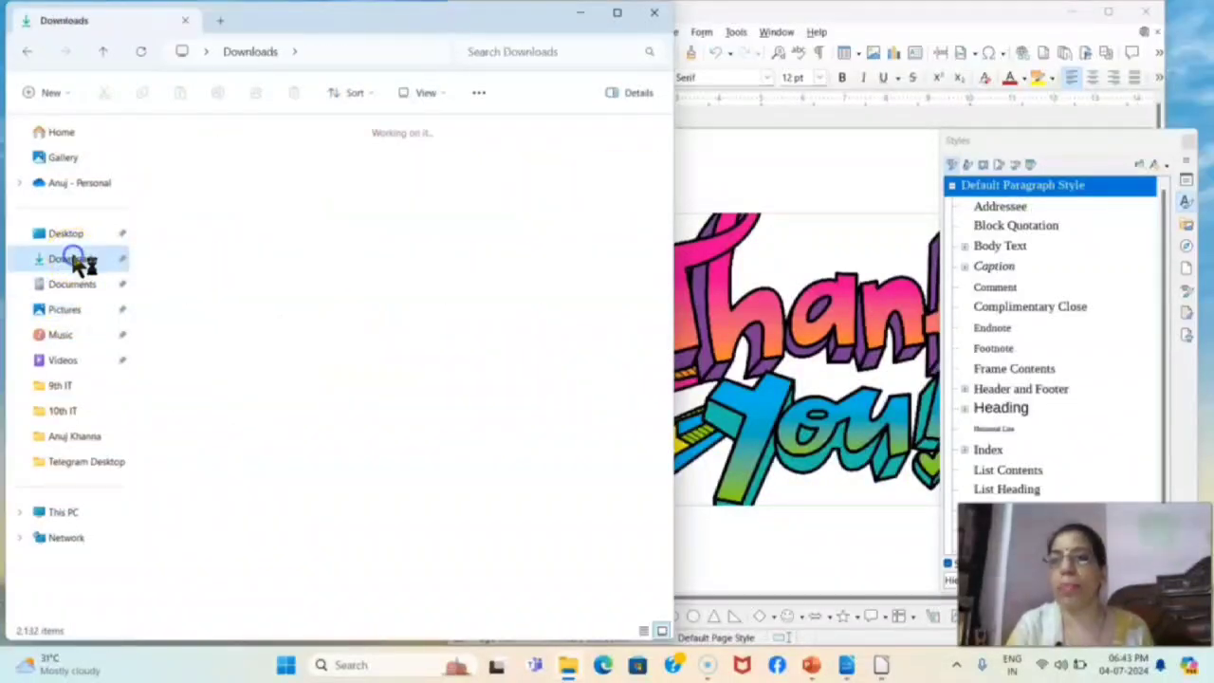
scroll(443, 455, down, 5)
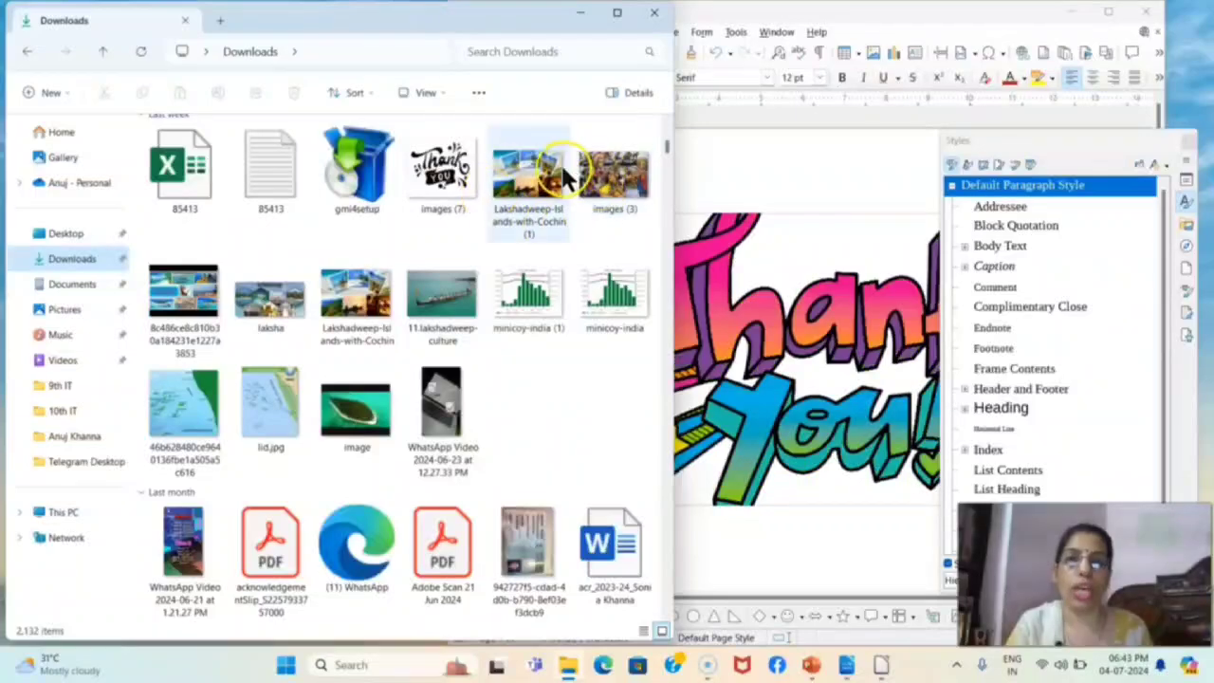
click(532, 182)
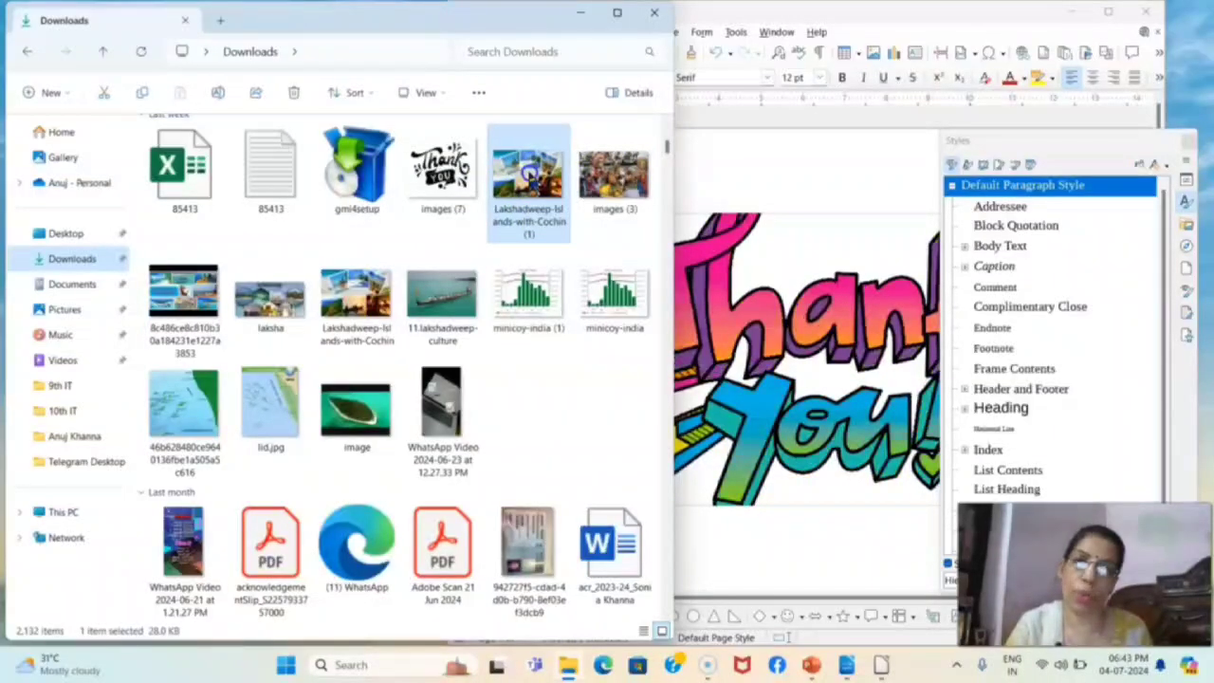
drag(528, 175, 737, 538)
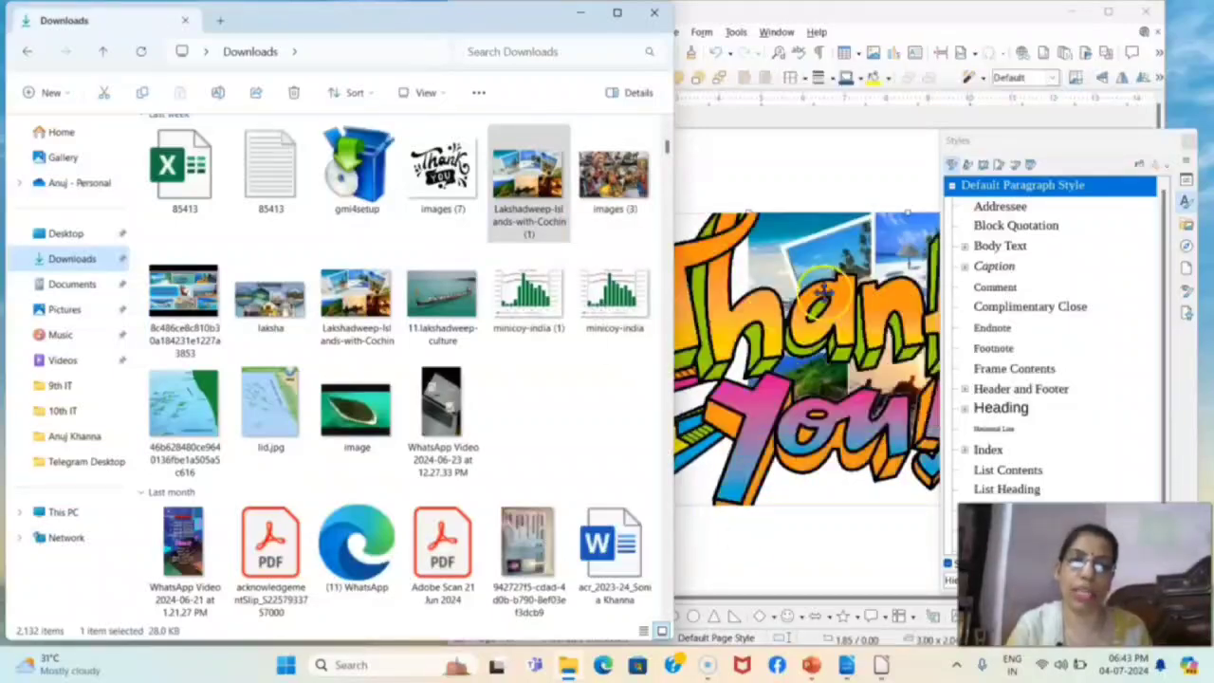
Maximize the document window and move the Lakshadweep picture into the empty area below the Thank You image
click(1108, 12)
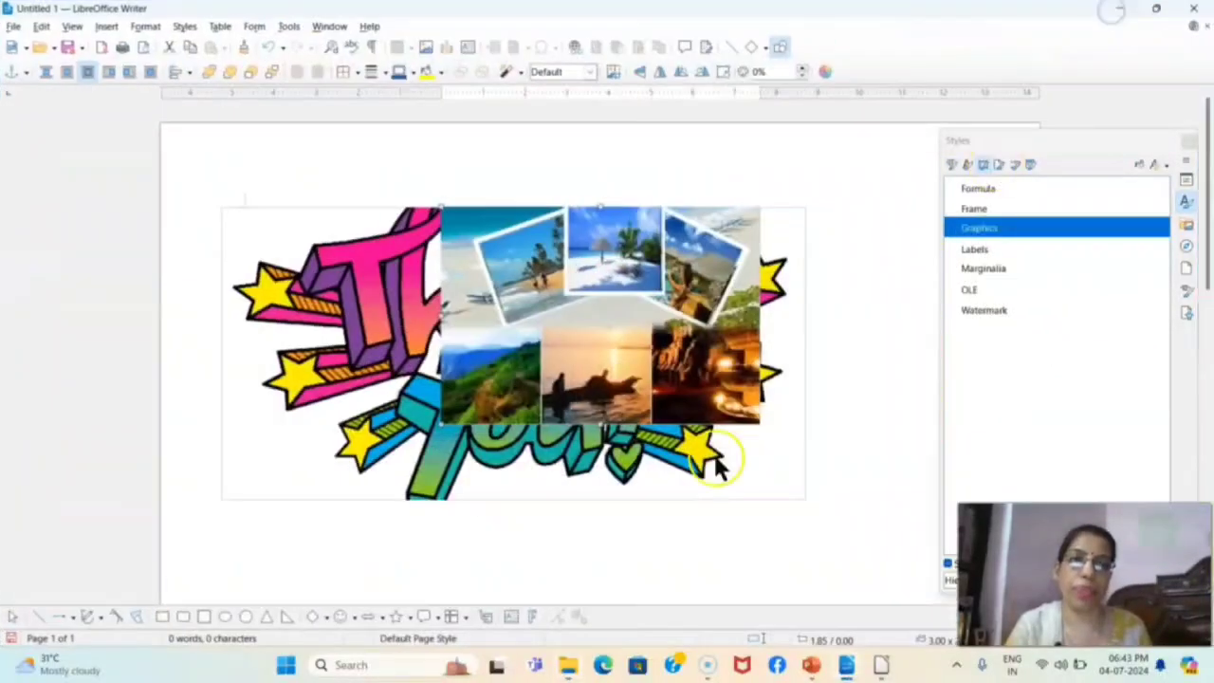
drag(607, 307, 710, 582)
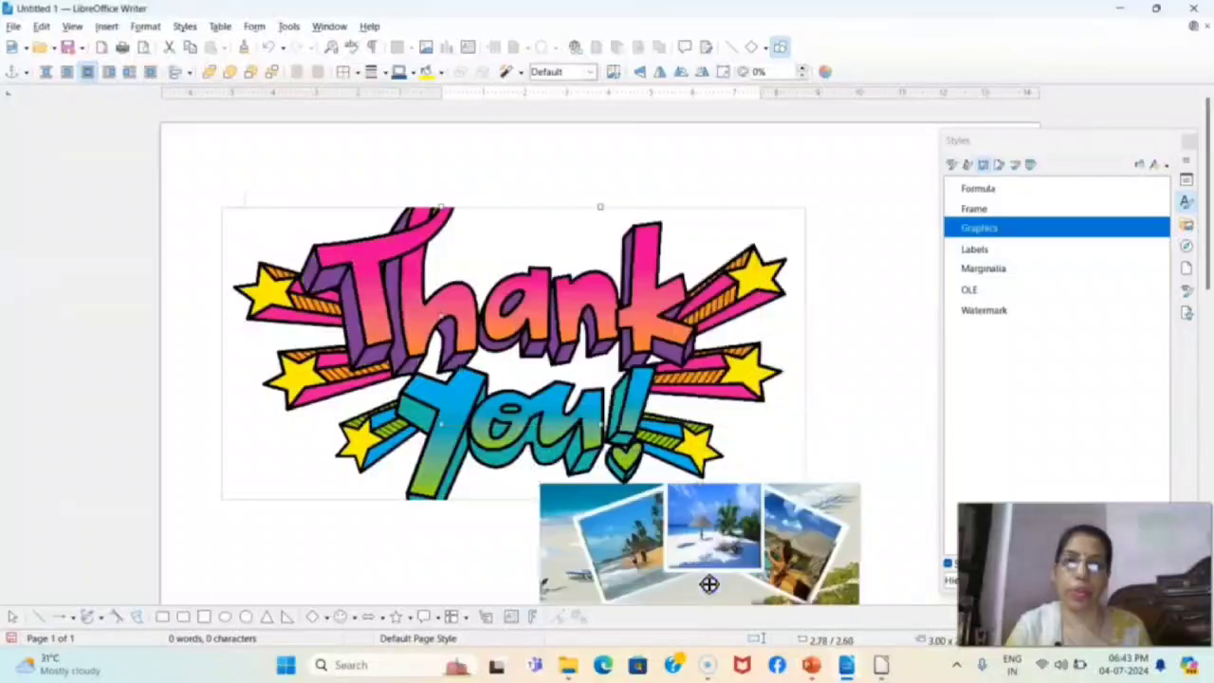
scroll(821, 391, down, 8)
drag(675, 279, 524, 365)
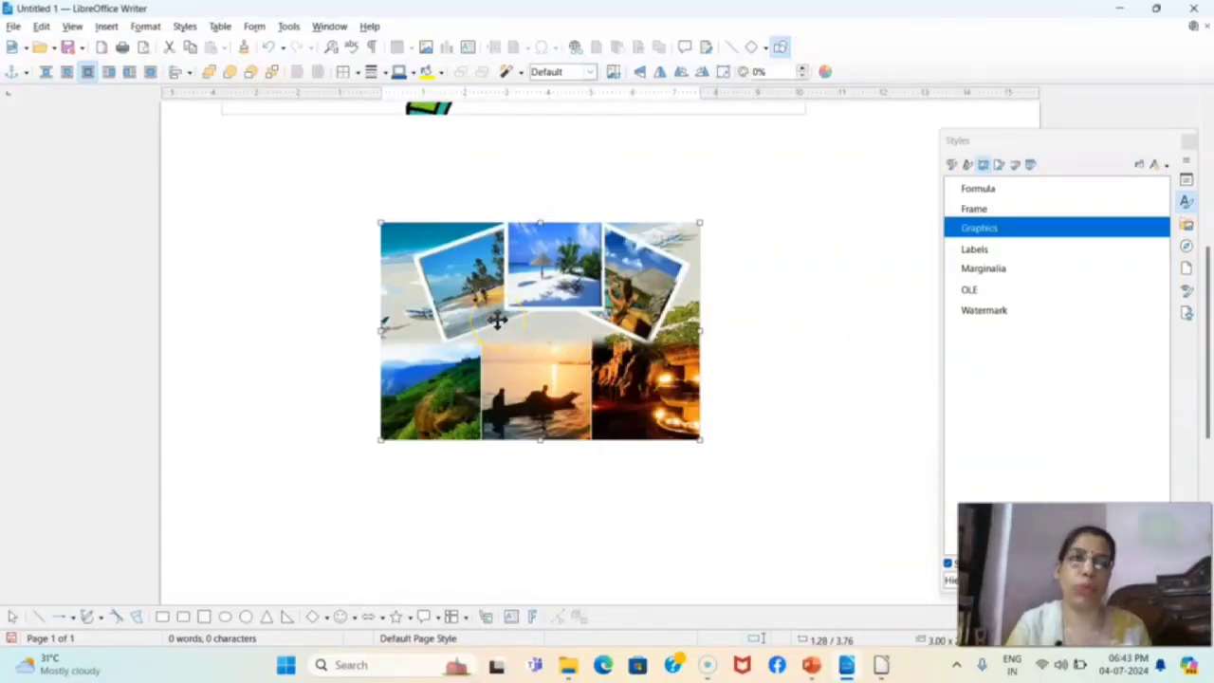
Delete the Thank You image from the document
click(743, 434)
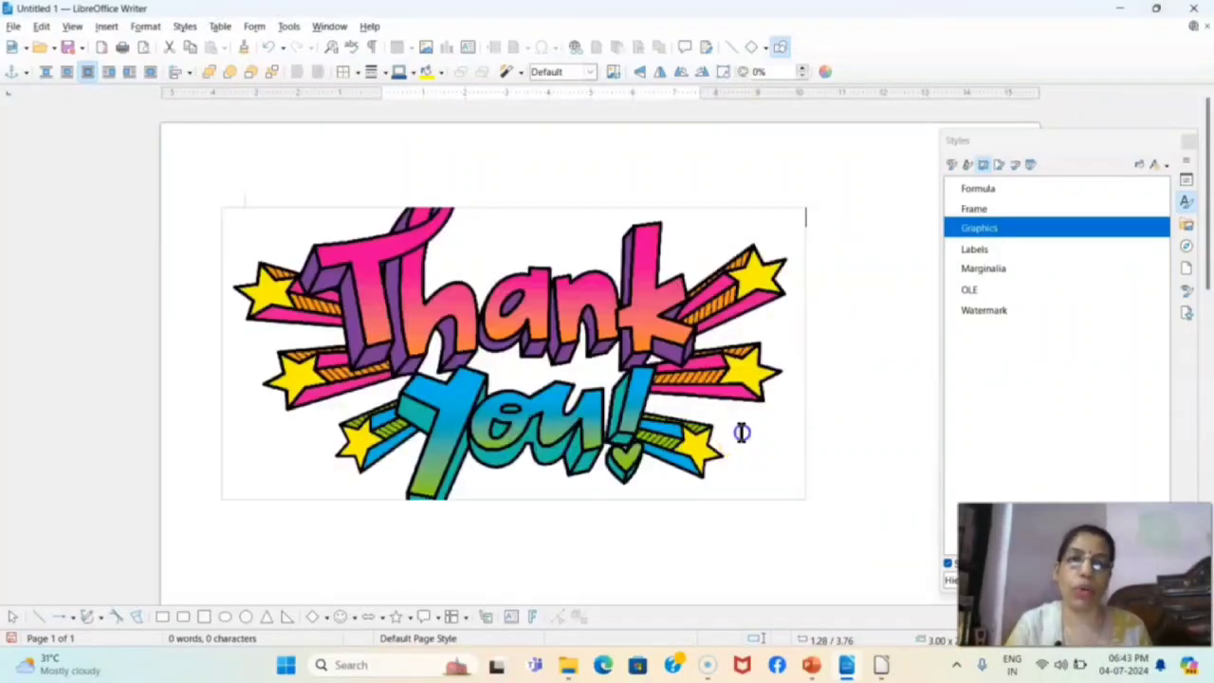
click(783, 513)
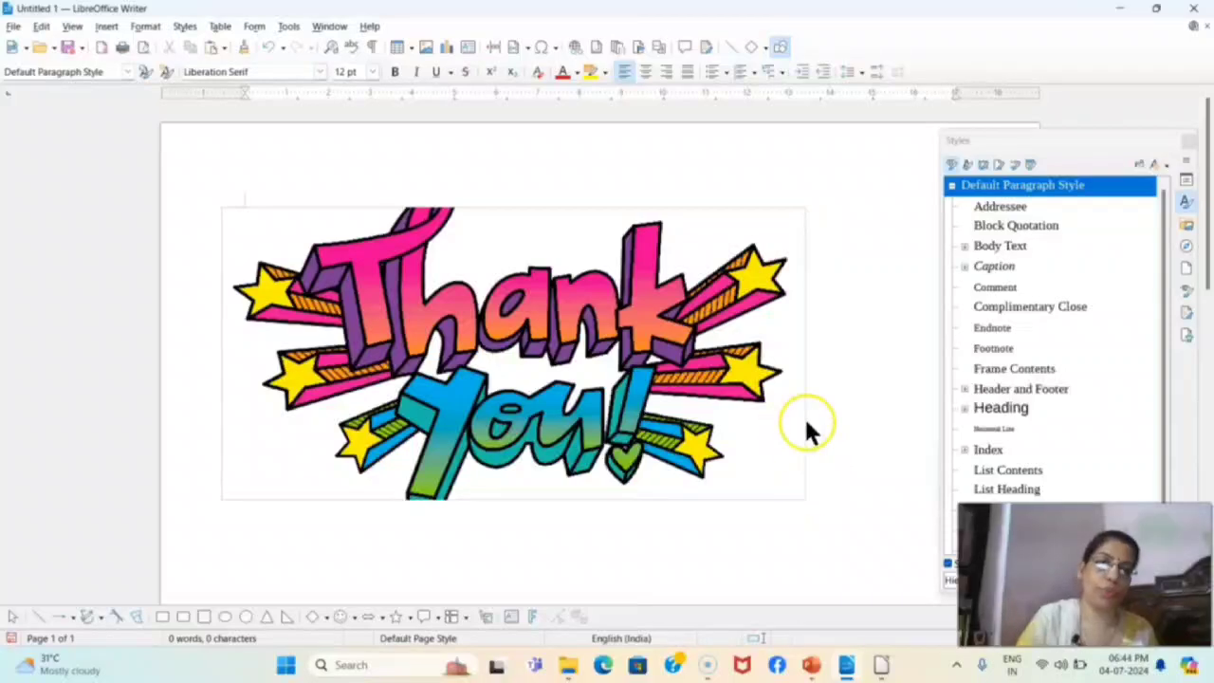
click(674, 372)
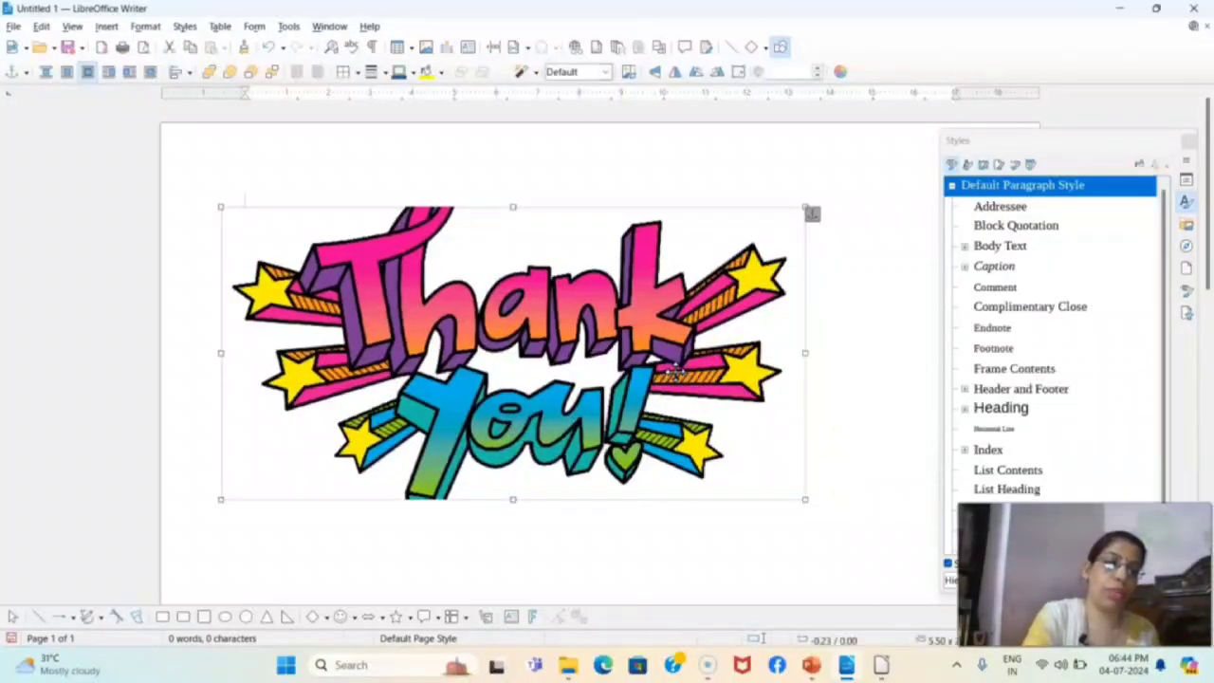
key(Delete)
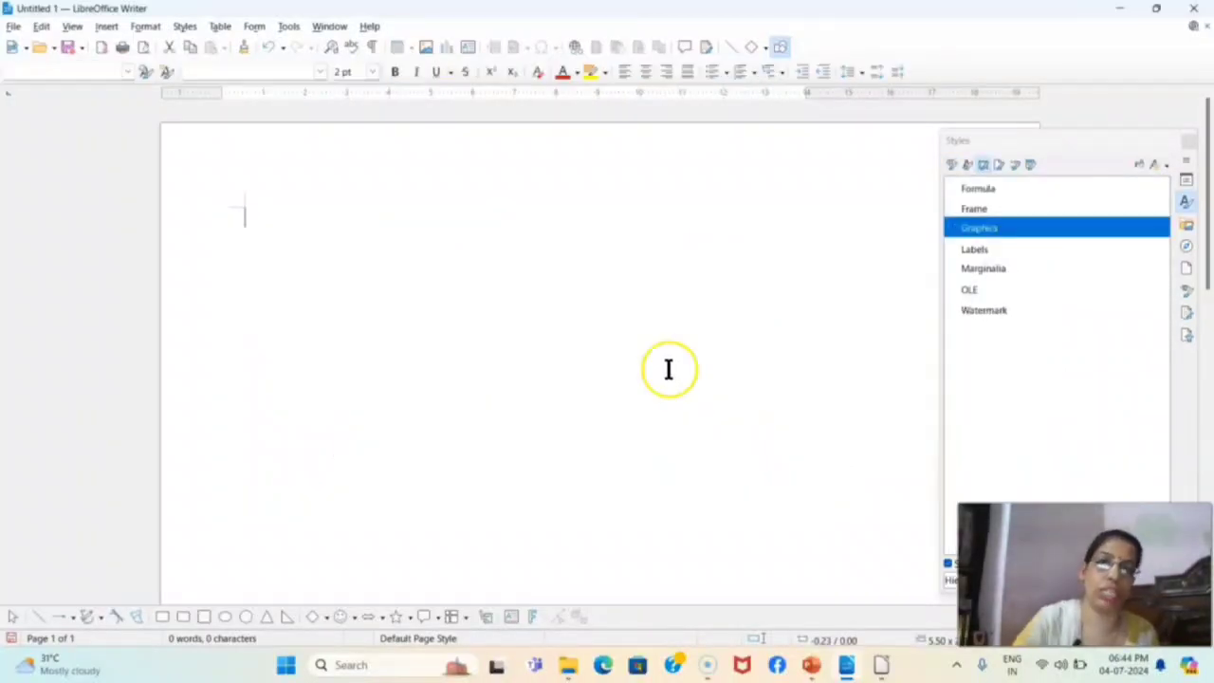
Restore the document window beside the file browser and drop lid.jpg from the Downloads folder into the document
click(1156, 8)
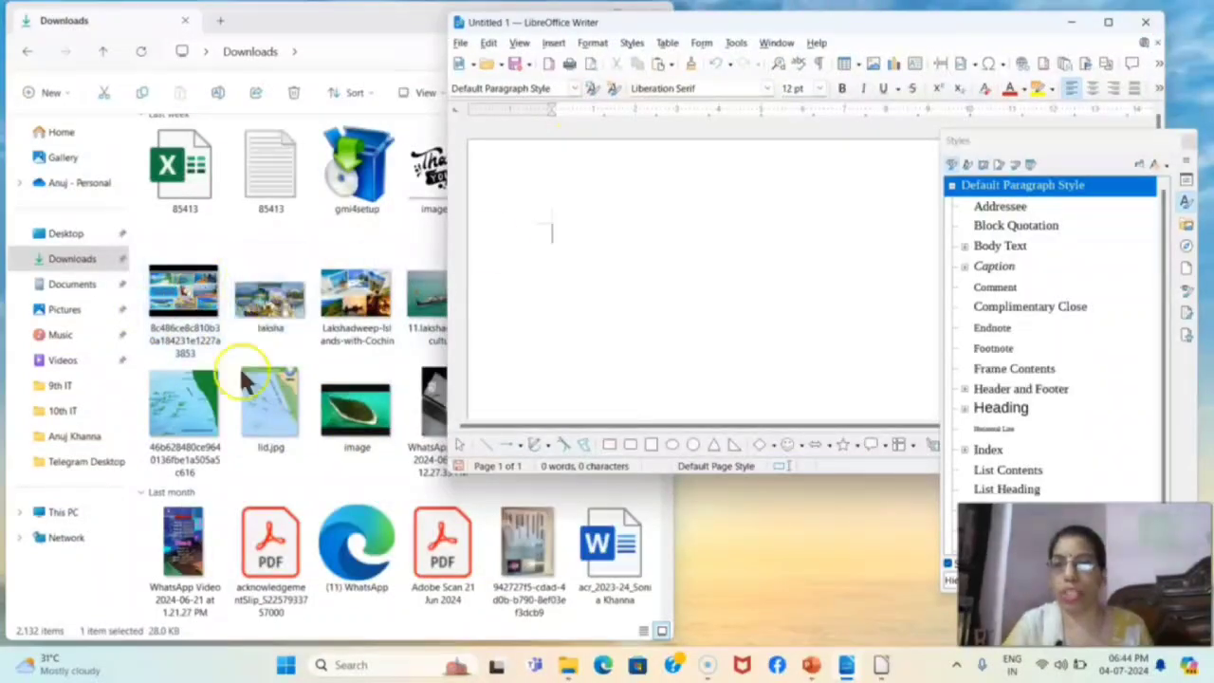
click(267, 415)
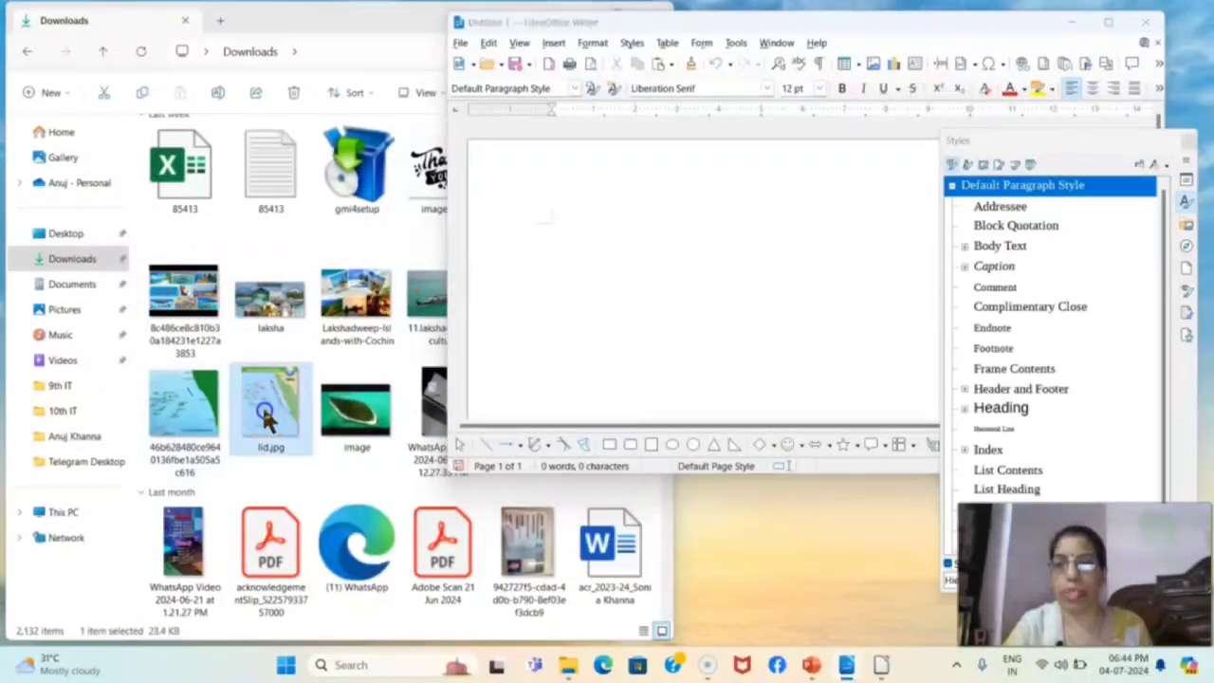
drag(261, 410, 622, 341)
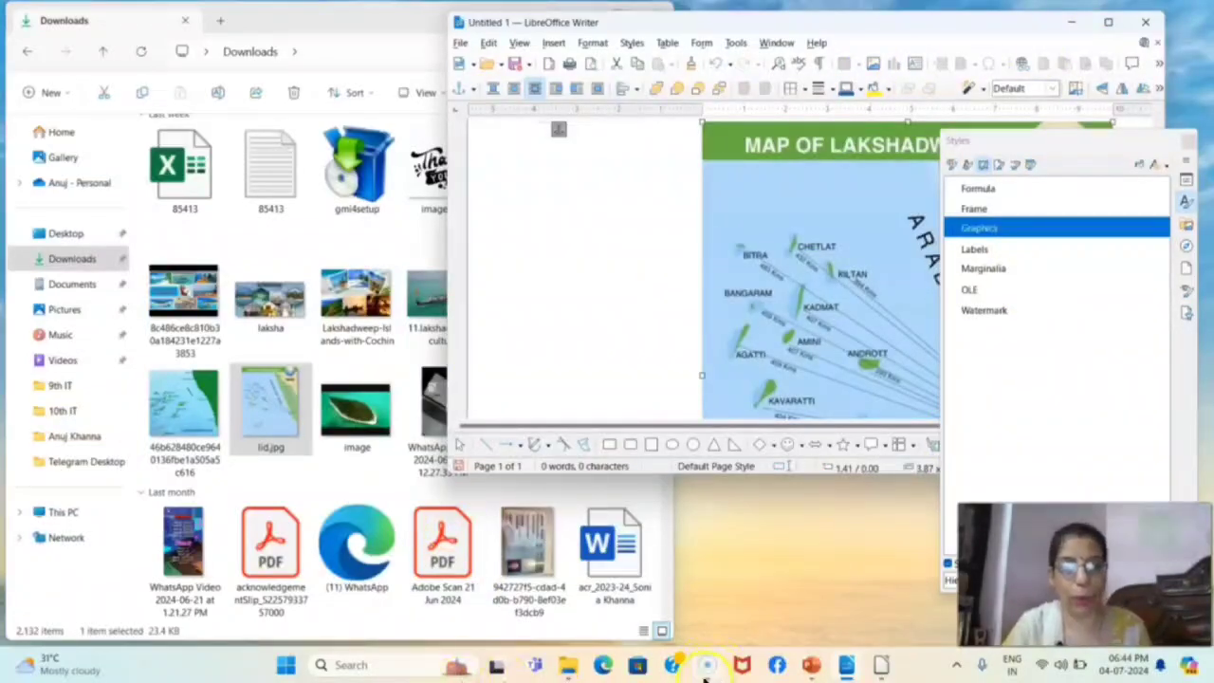
Switch to the PowerPoint presentation and present slide 8 on the copy and paste method, revealing all three points before ending the show
click(811, 665)
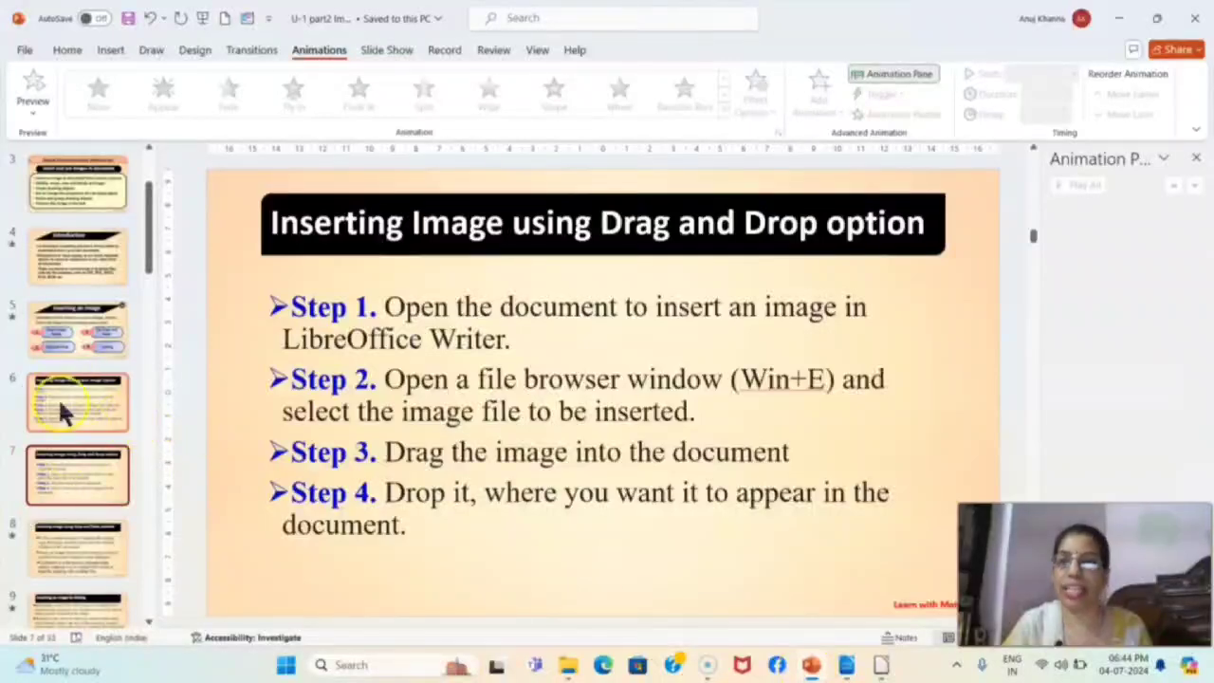
click(74, 548)
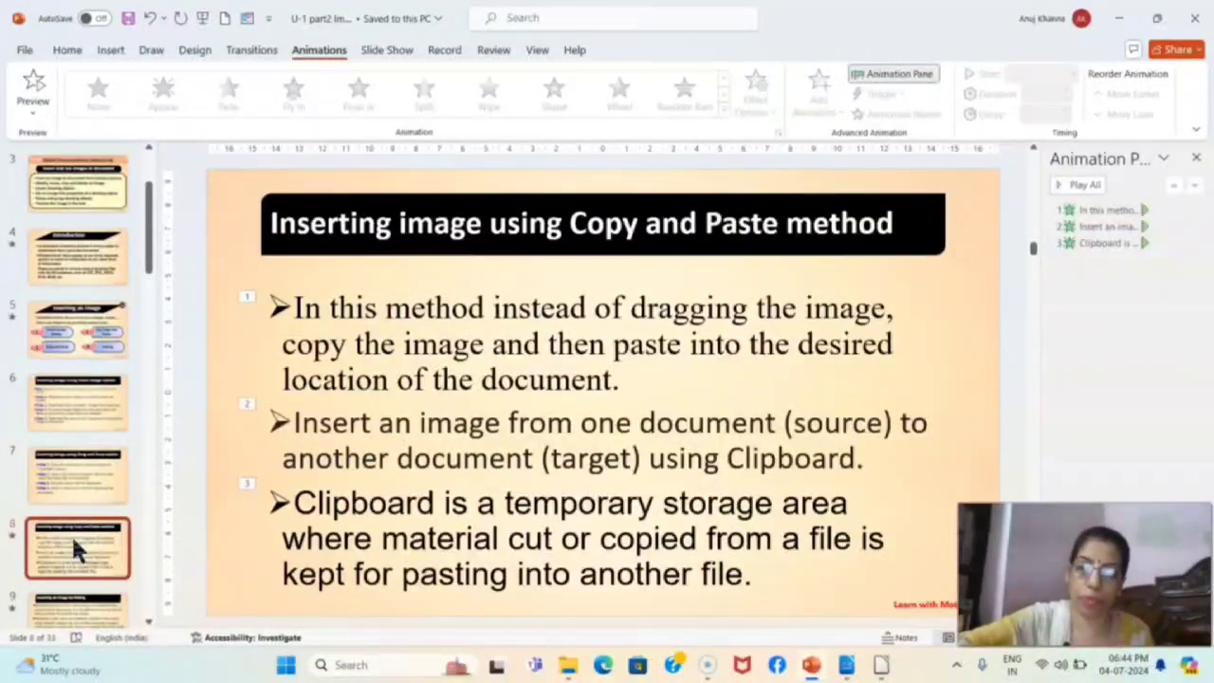
key(shift+F5)
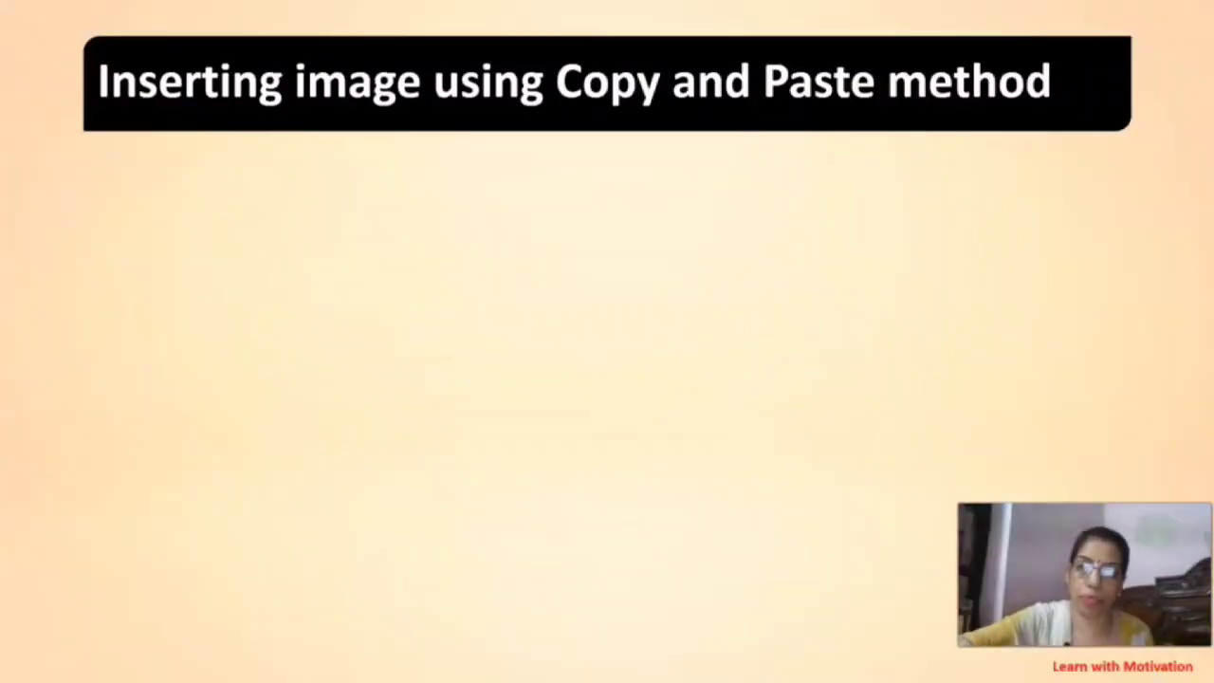
click(426, 305)
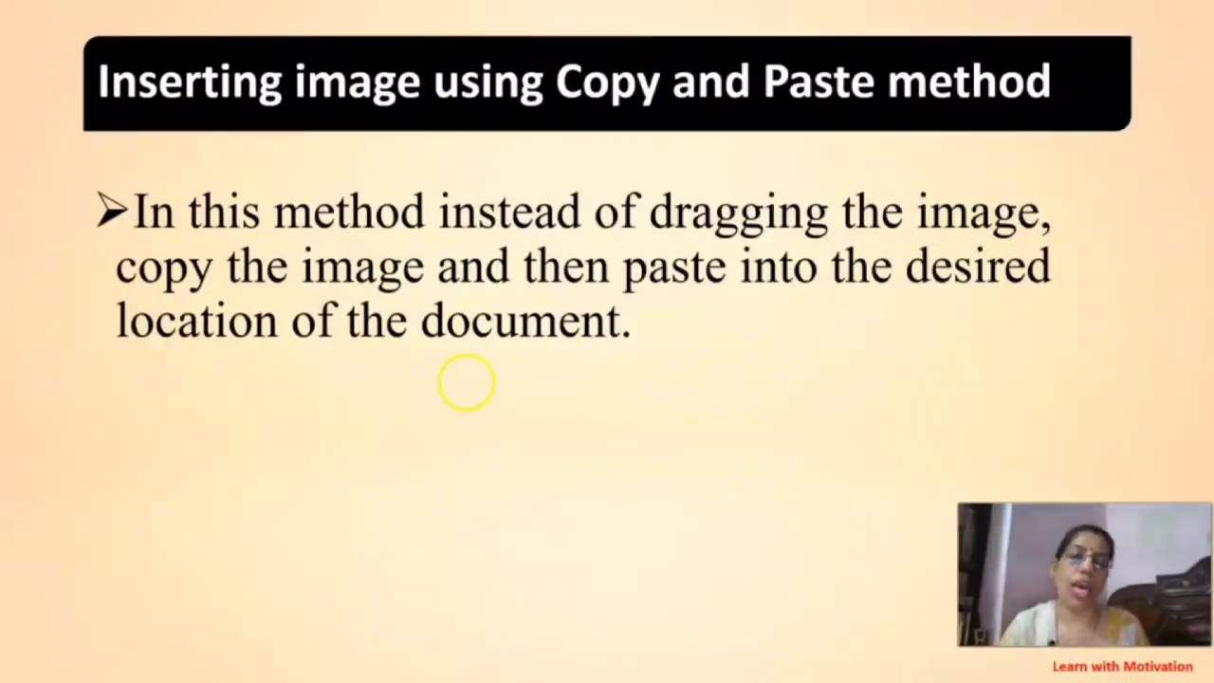
click(537, 345)
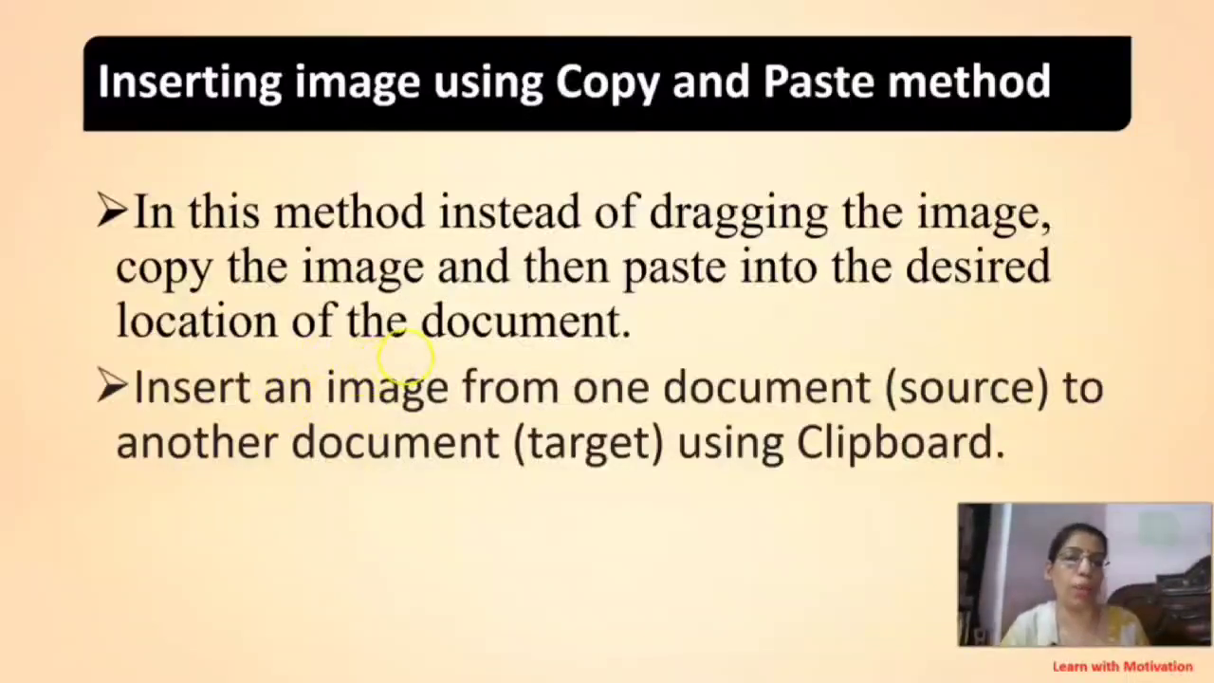
click(406, 356)
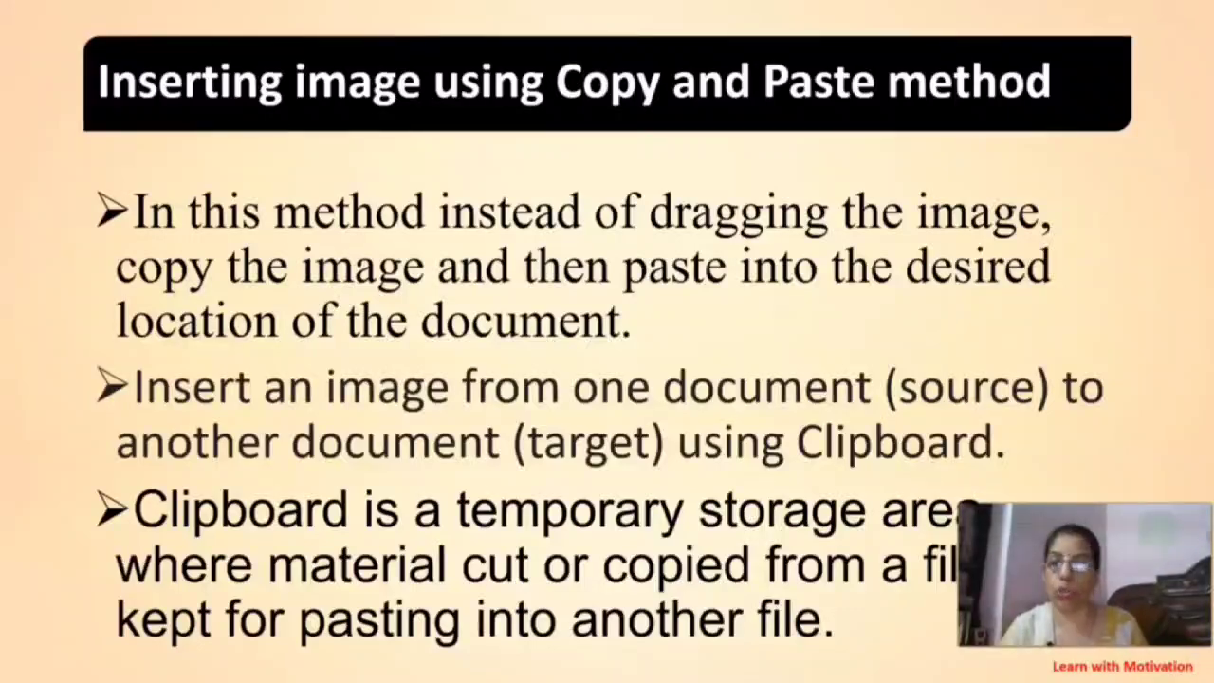
key(Escape)
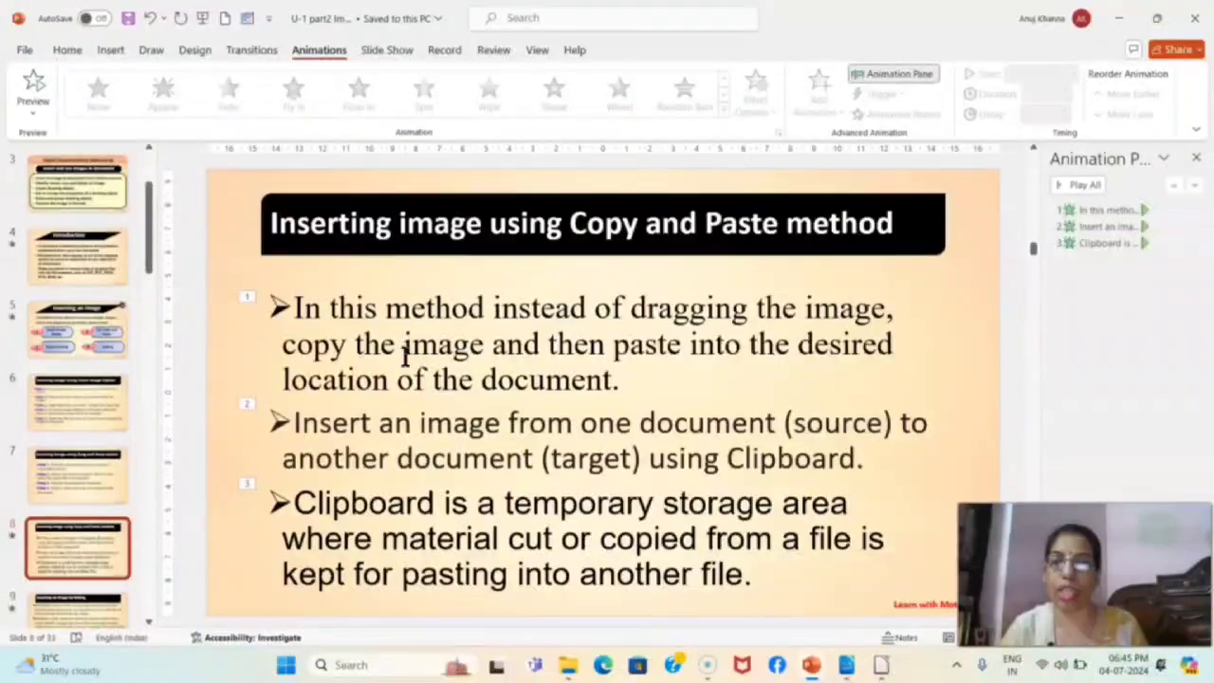
Switch to LibreOffice Writer, maximize the document window and enter the text EWFER at the start of the document
click(847, 669)
click(1106, 27)
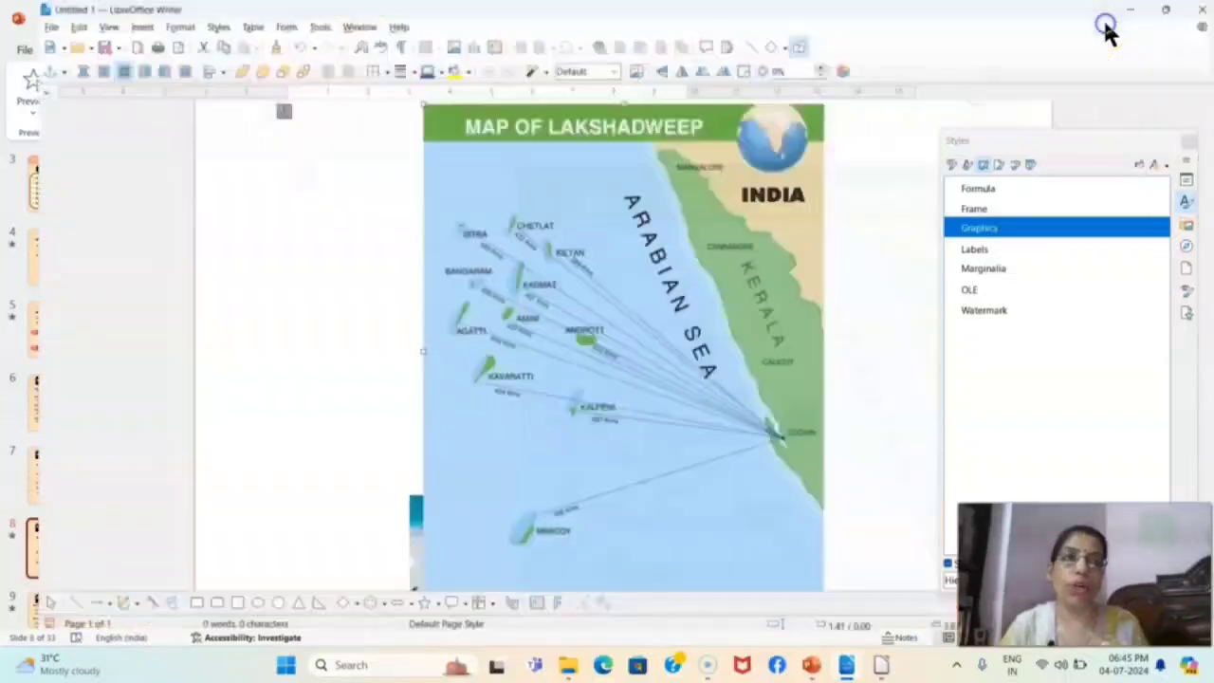
click(268, 187)
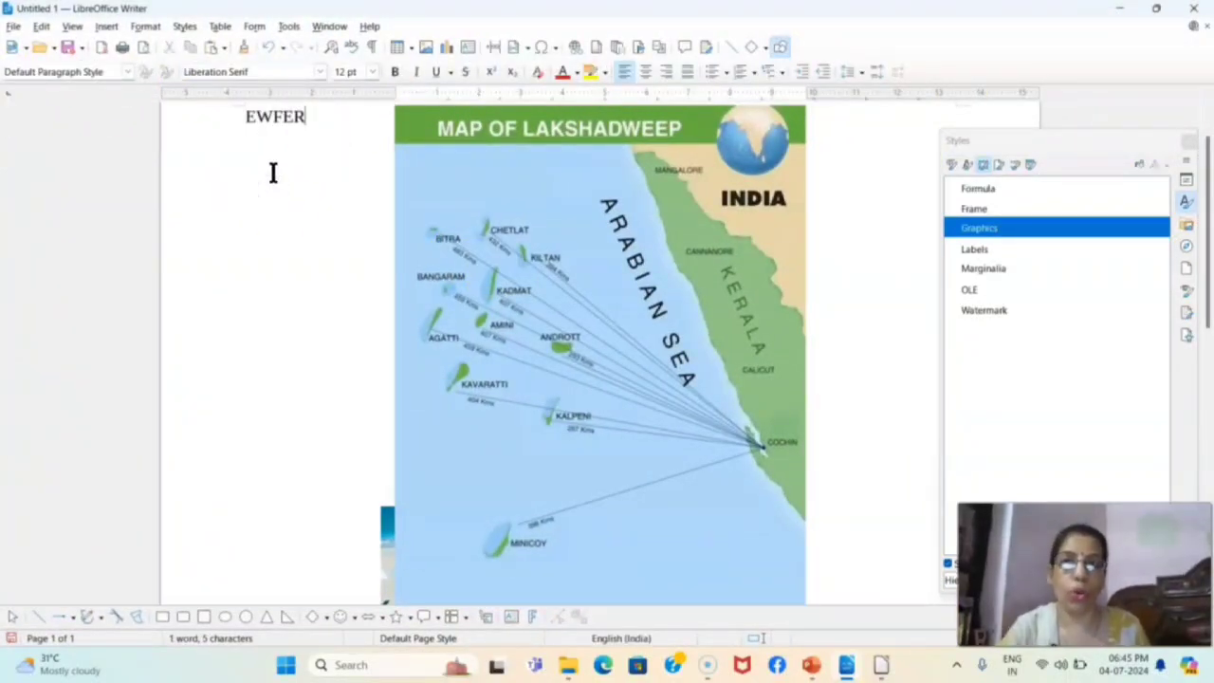
Remove the word EWFER, undo the removal and paste a copy of the word directly after it
double_click(285, 118)
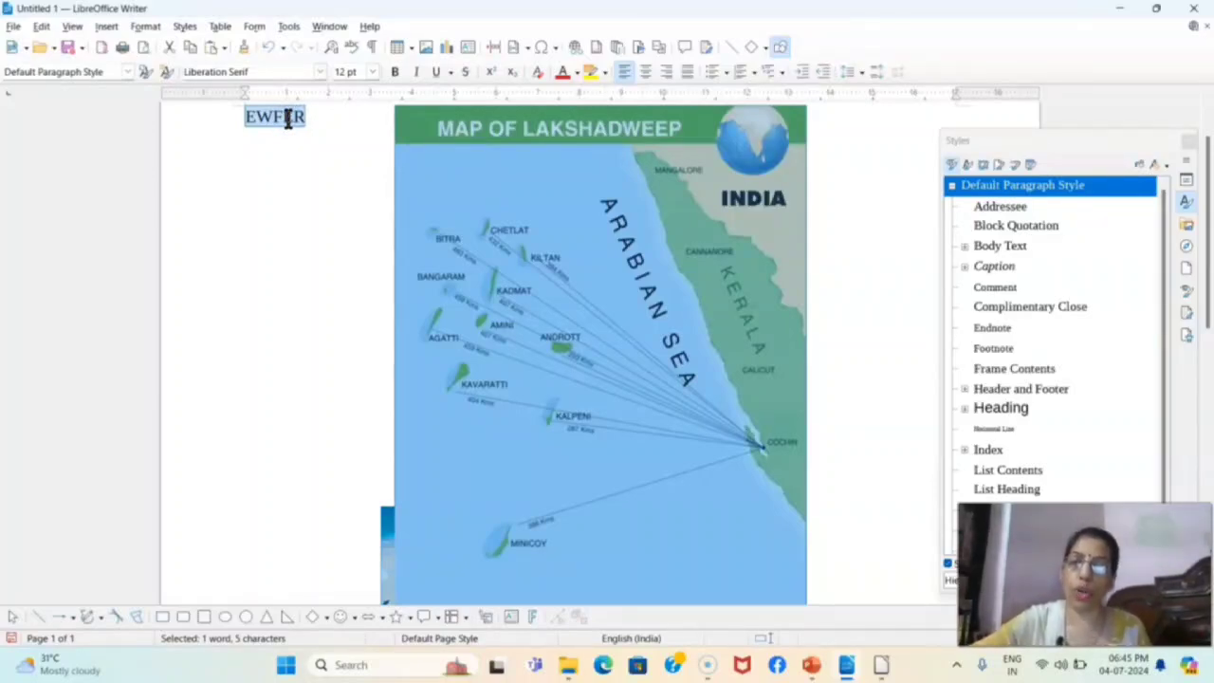
key(Delete)
click(283, 162)
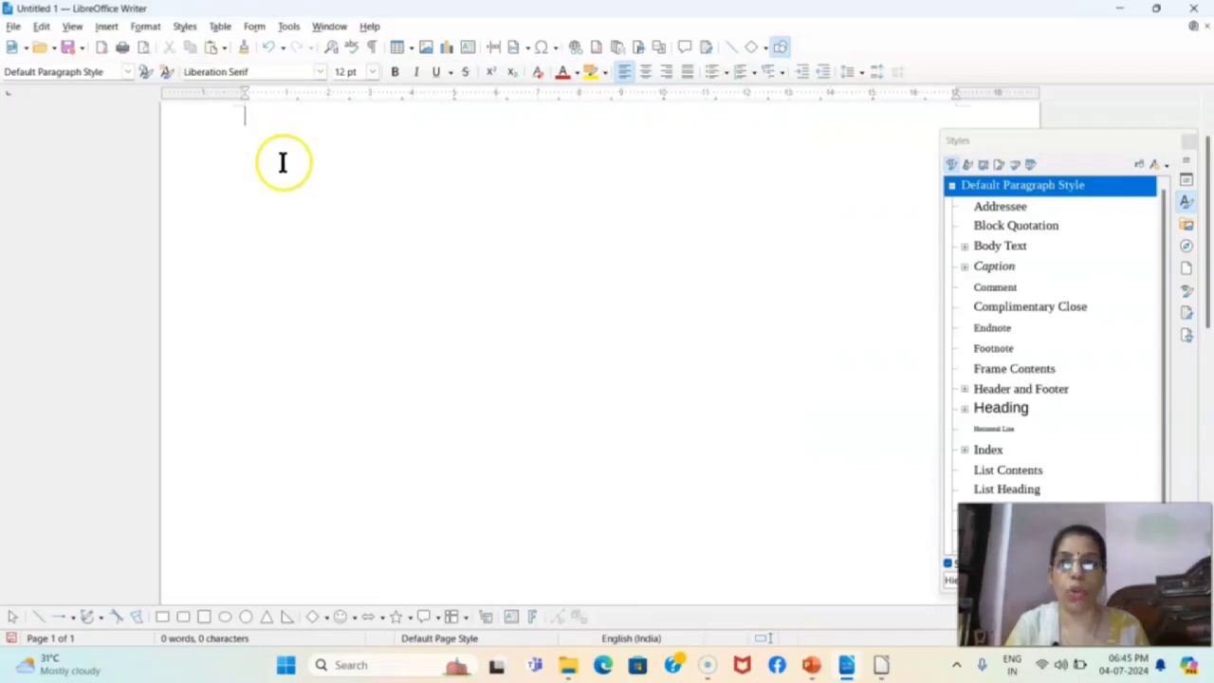
key(ctrl+z)
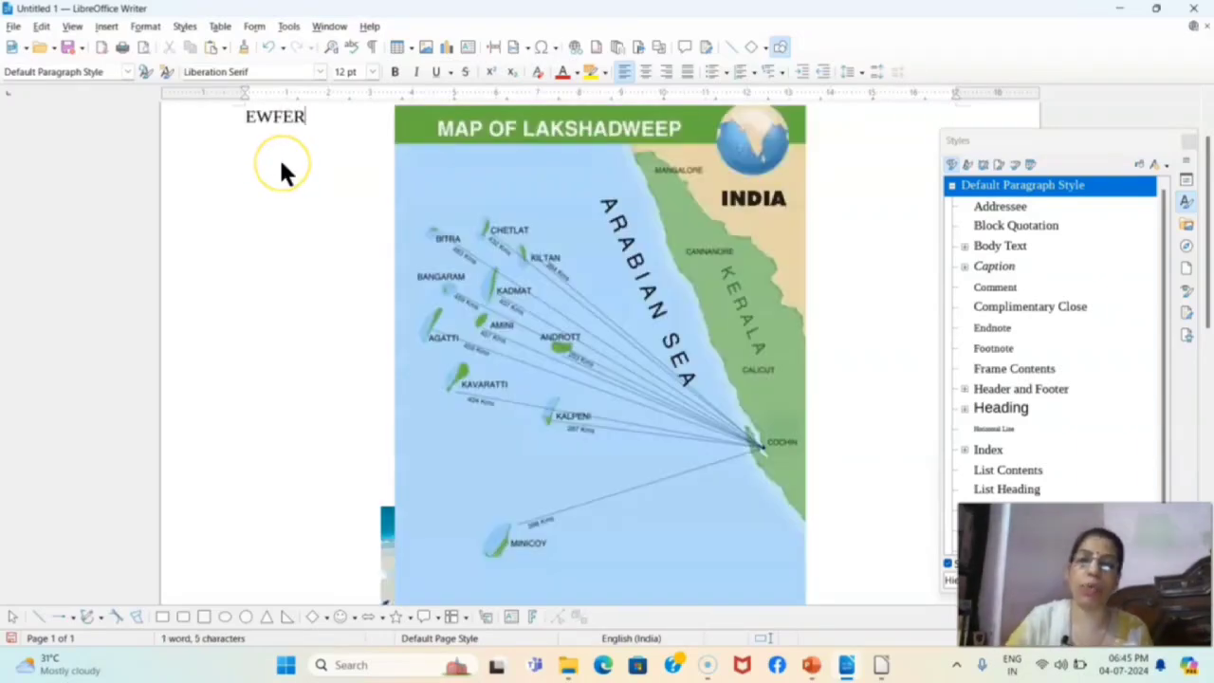
key(ctrl+v)
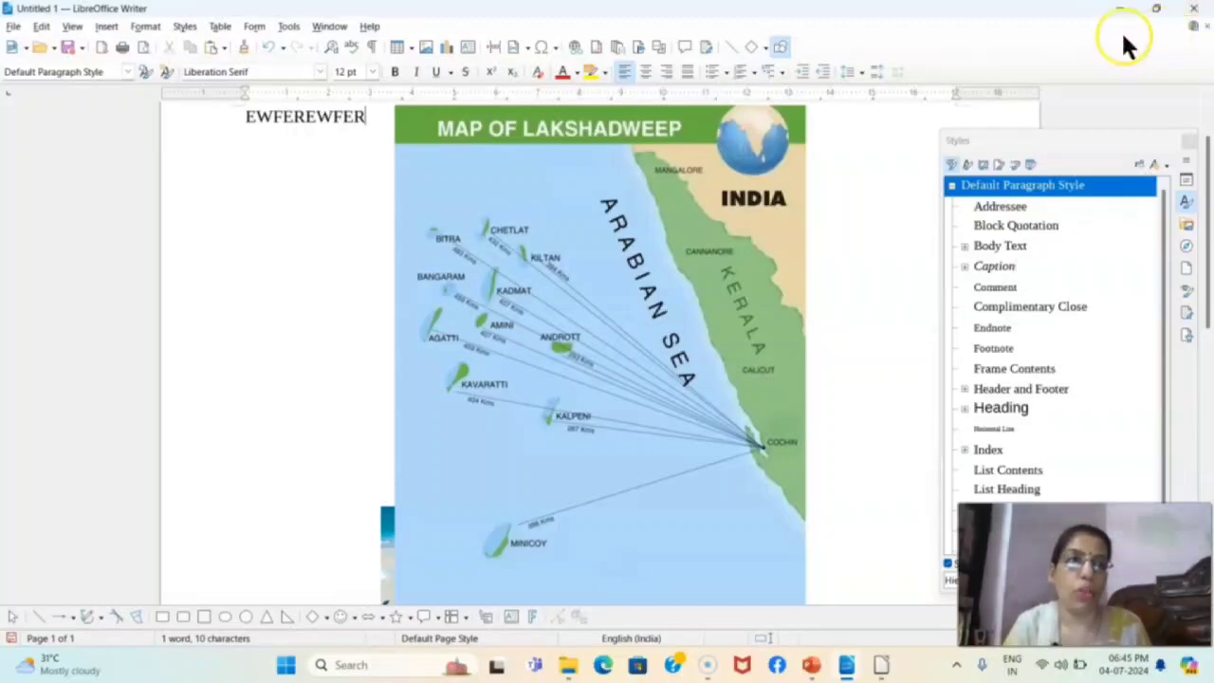
Restore the document window, minimize the PowerPoint presentation and bring the Downloads folder to the front beside the document
click(1156, 8)
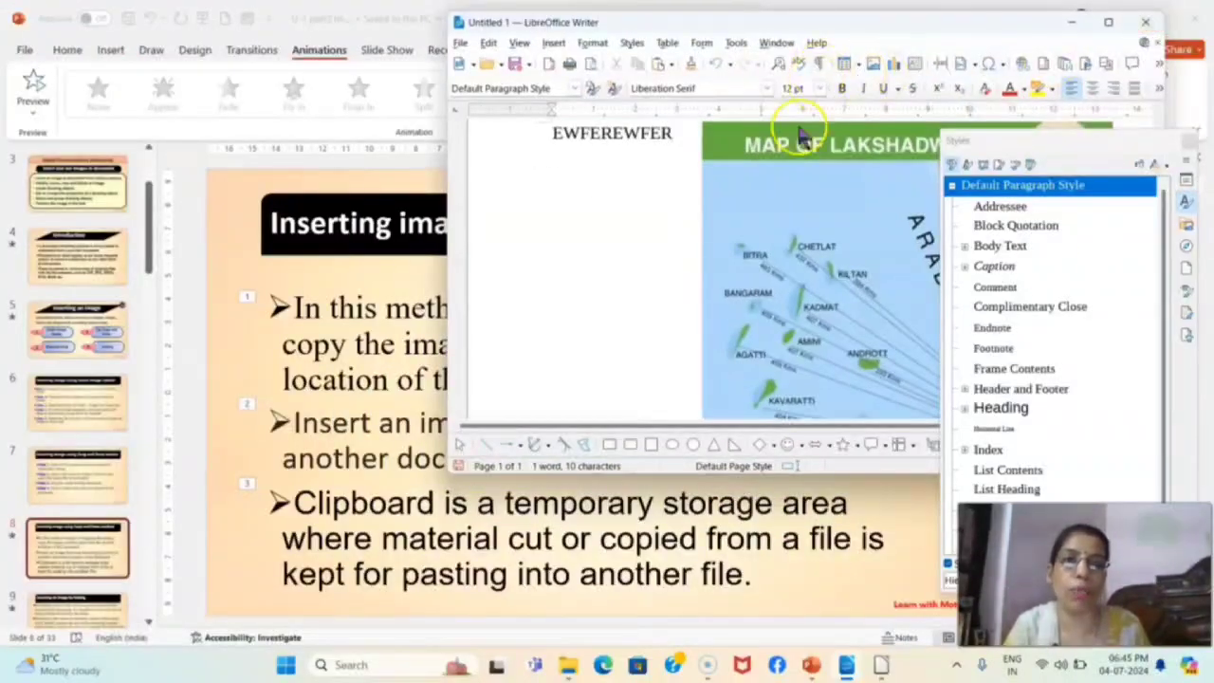
click(811, 664)
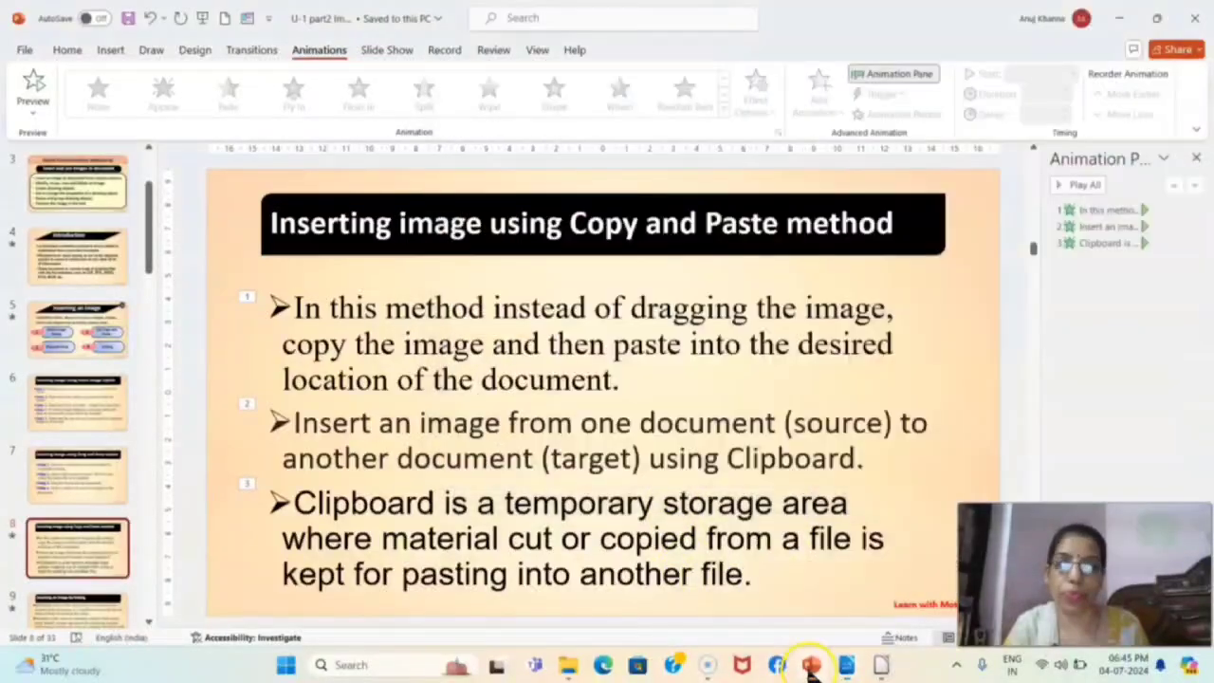
click(1119, 17)
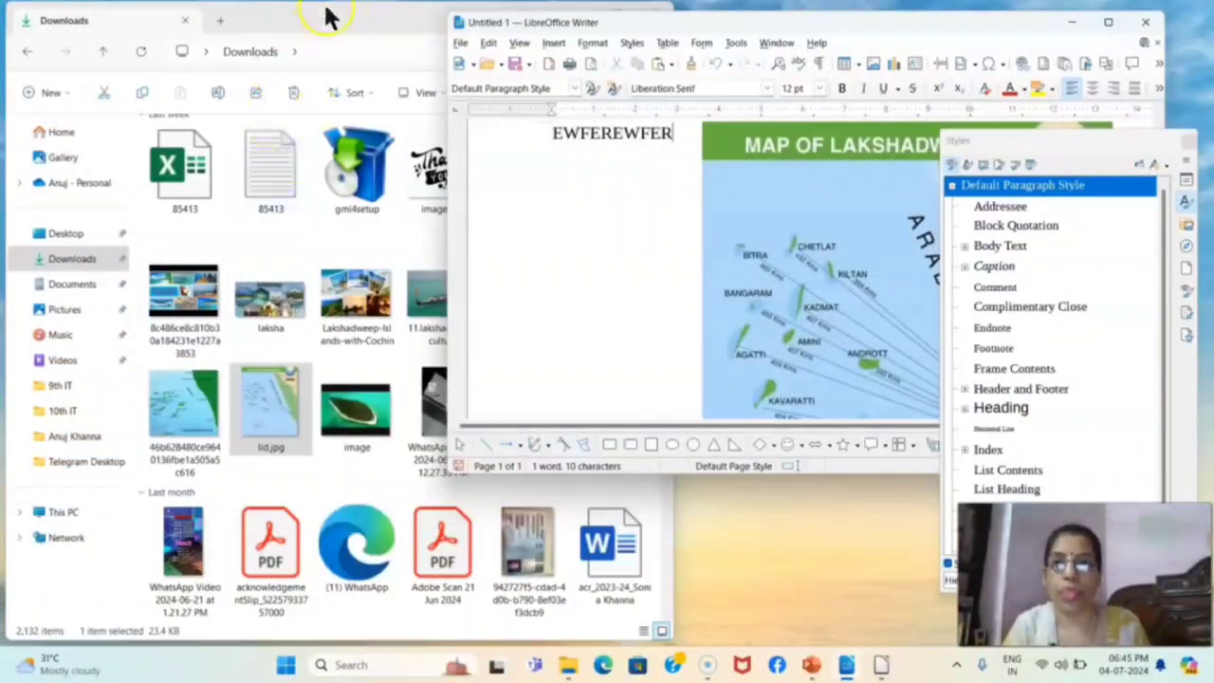
double_click(284, 12)
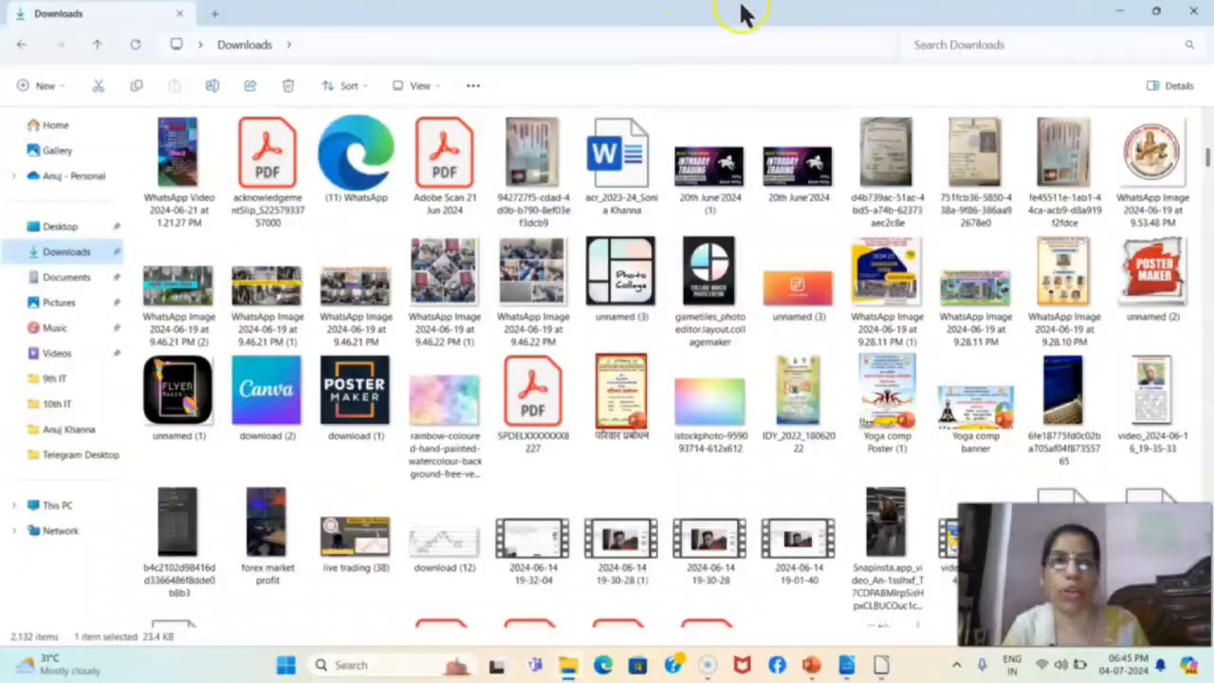
click(1159, 13)
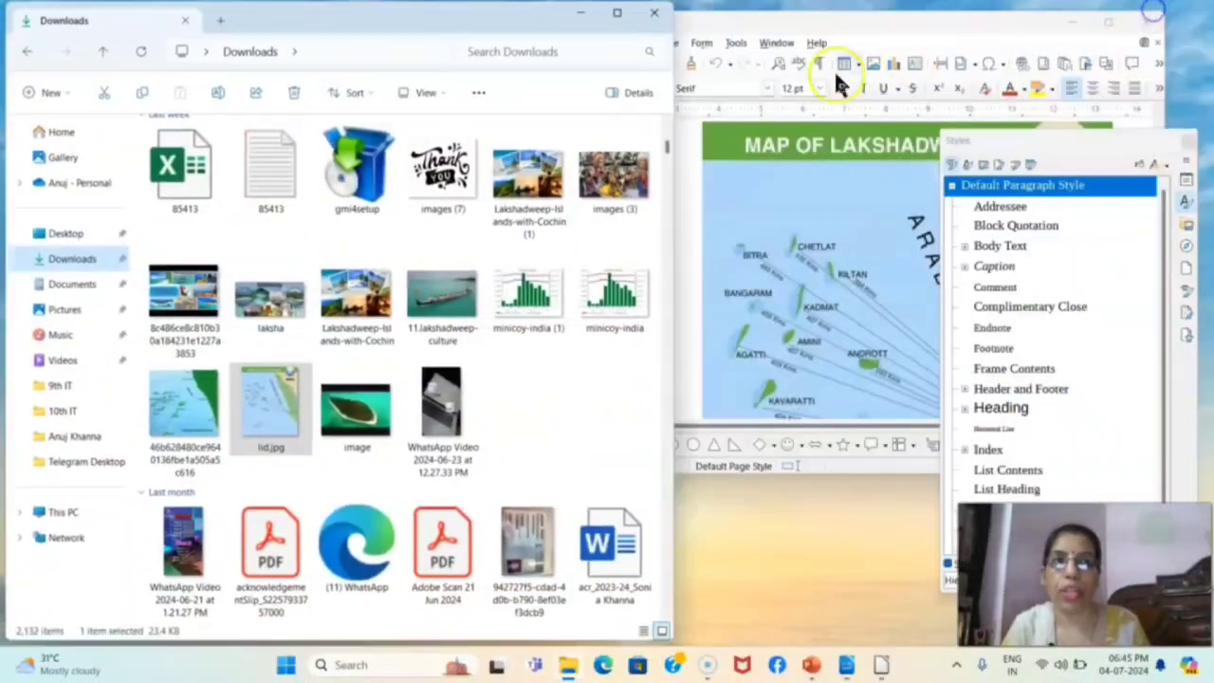
Copy the 11.lakshadweep-culture image from the Downloads folder into the document through the clipboard, and switch back to the PowerPoint presentation
click(441, 299)
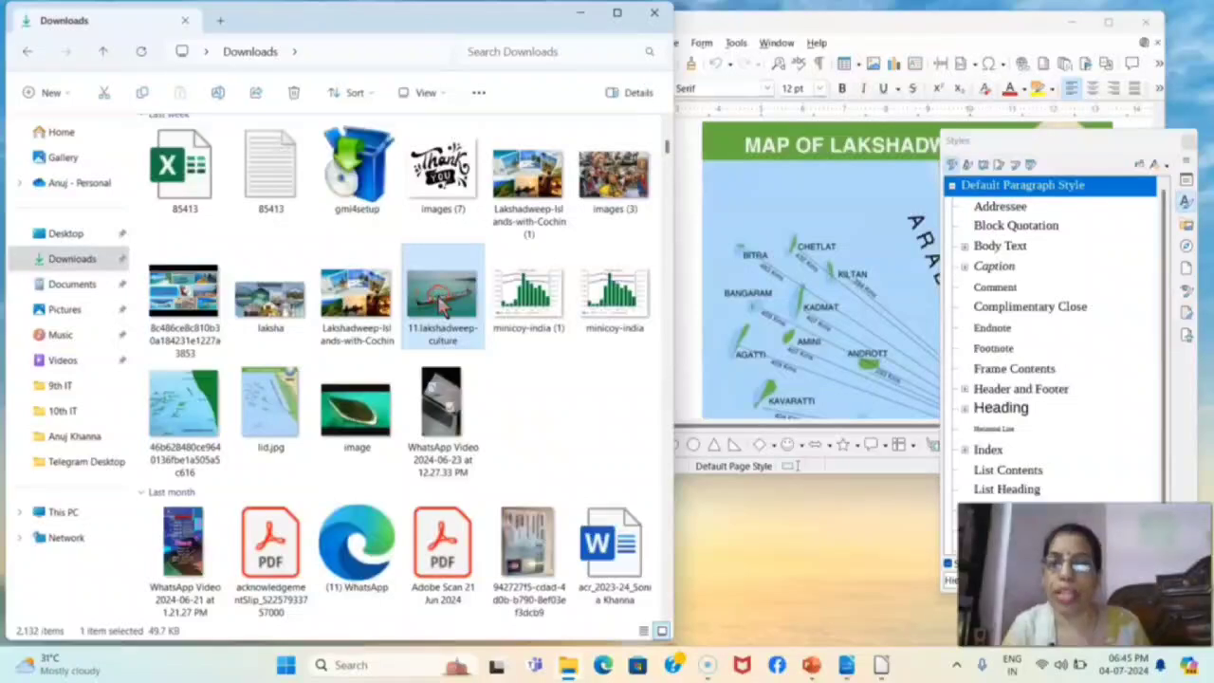
right_click(441, 299)
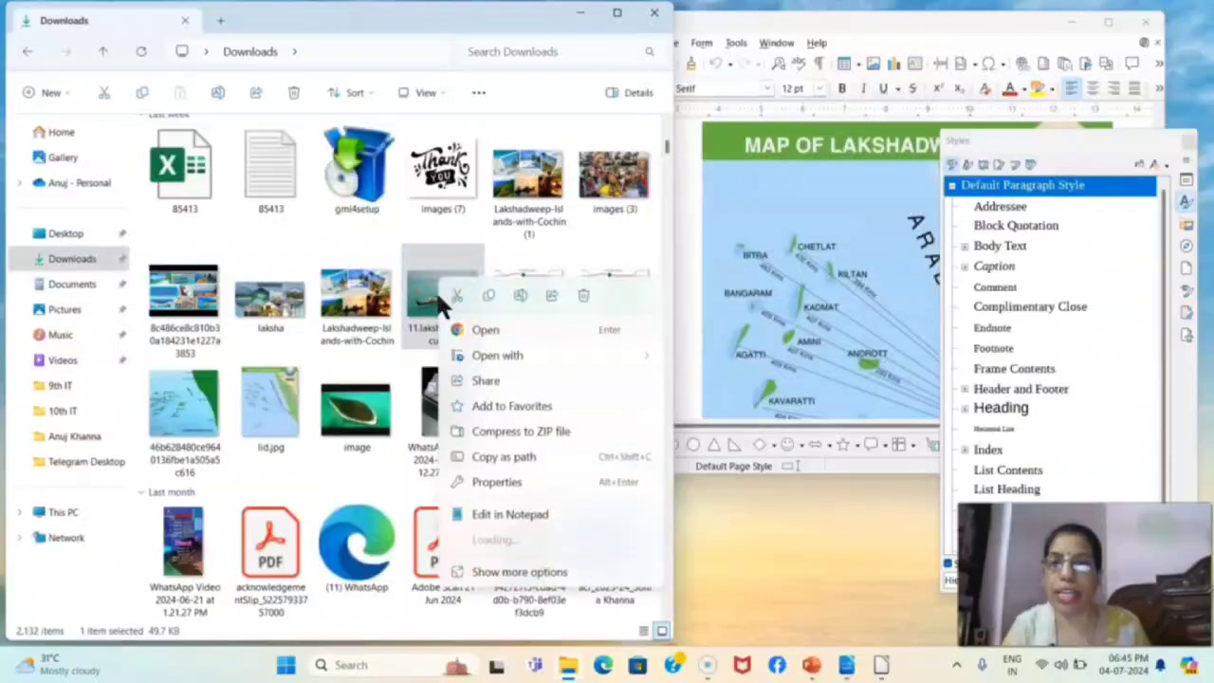
click(489, 295)
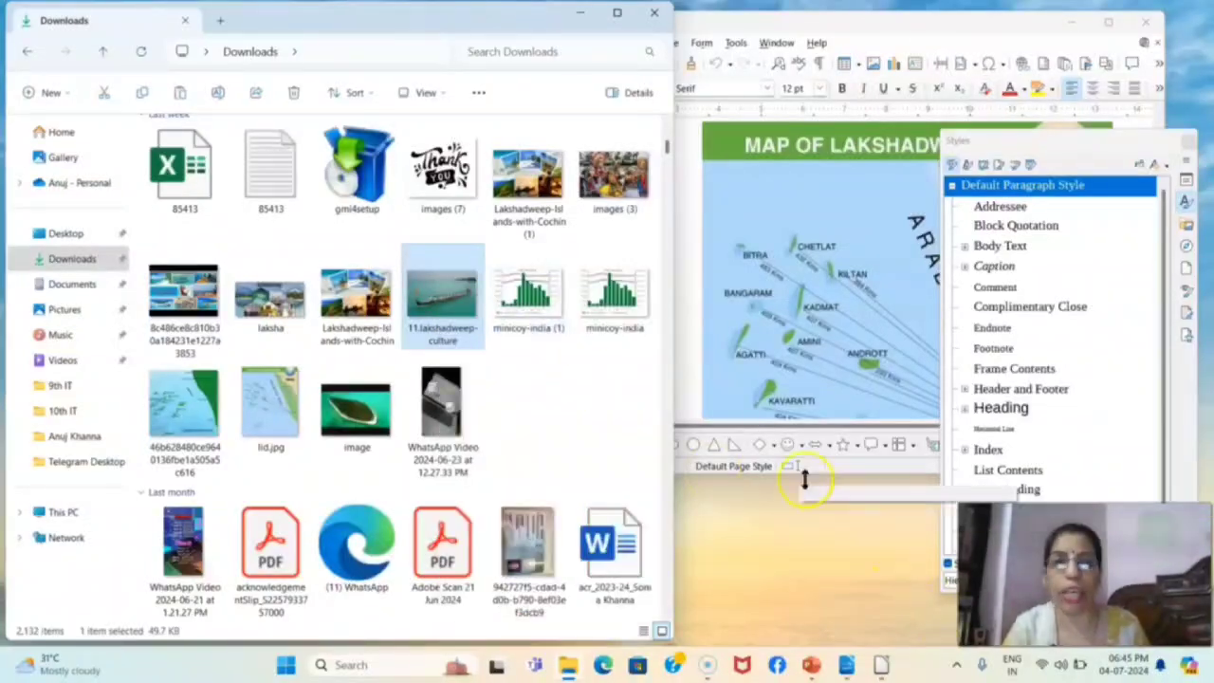
click(818, 280)
click(623, 206)
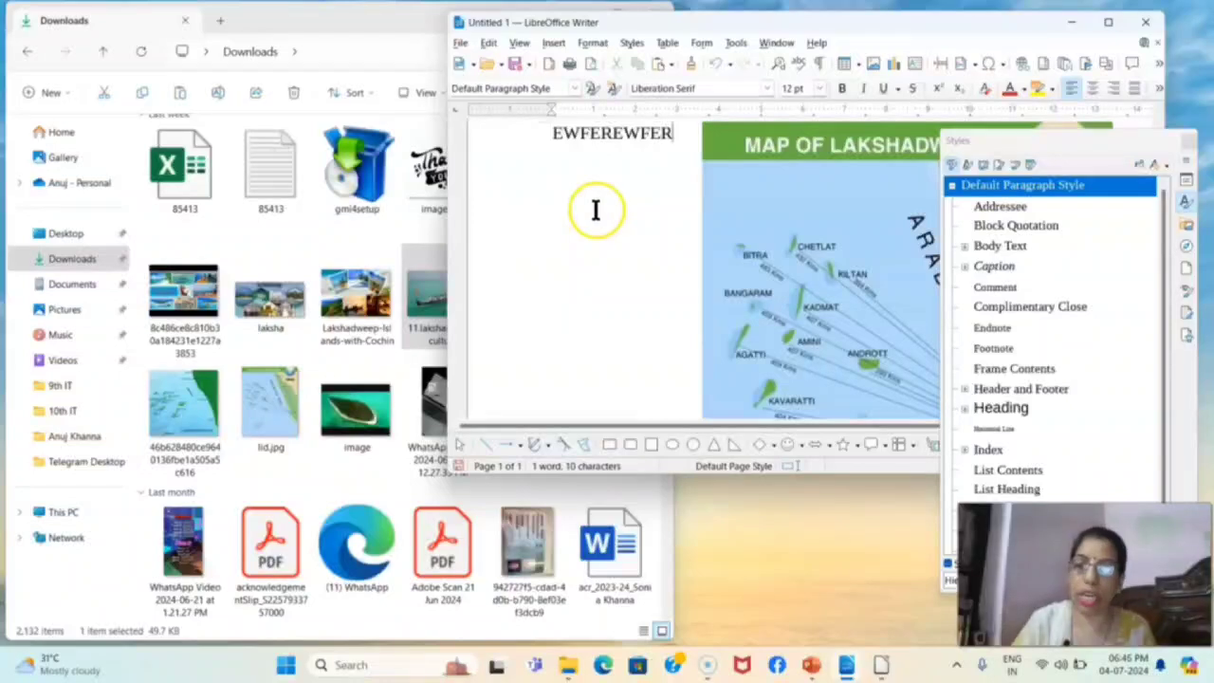
key(ctrl+v)
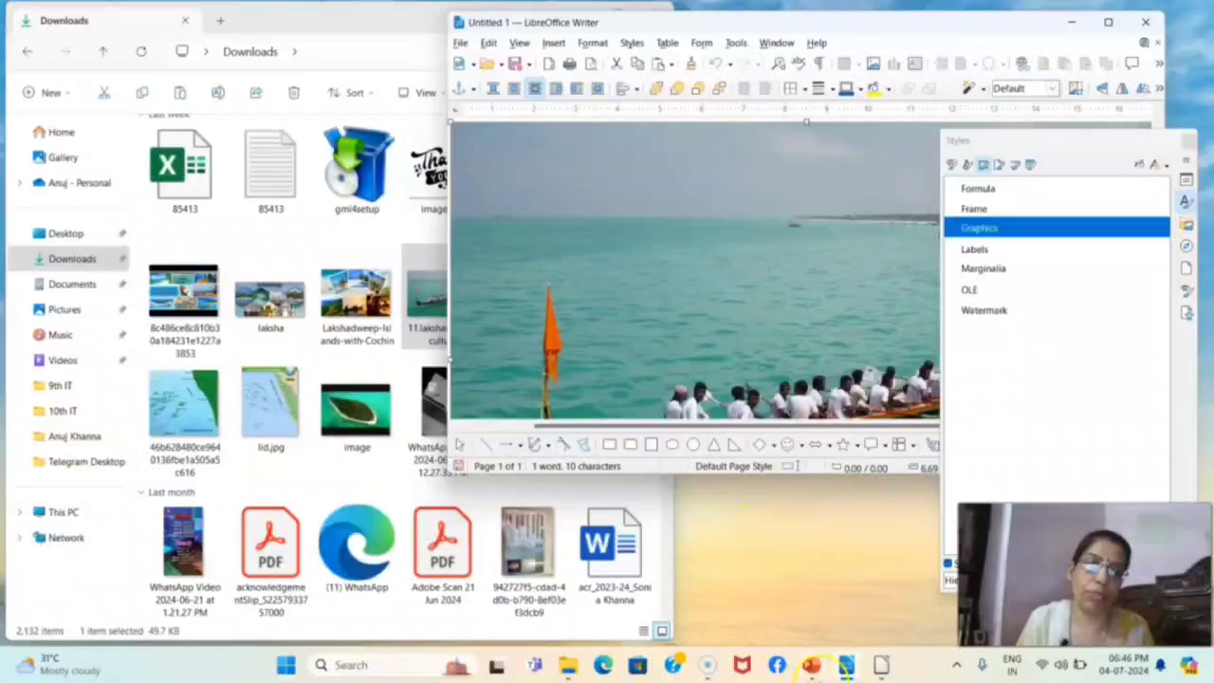
click(808, 663)
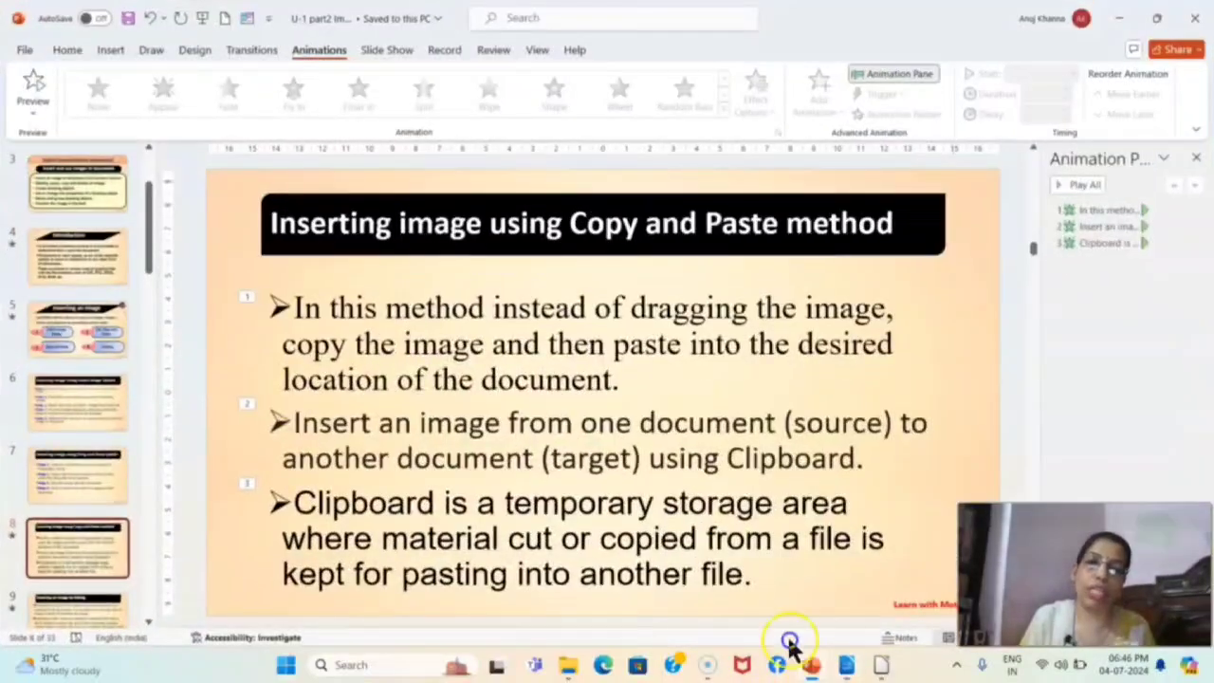